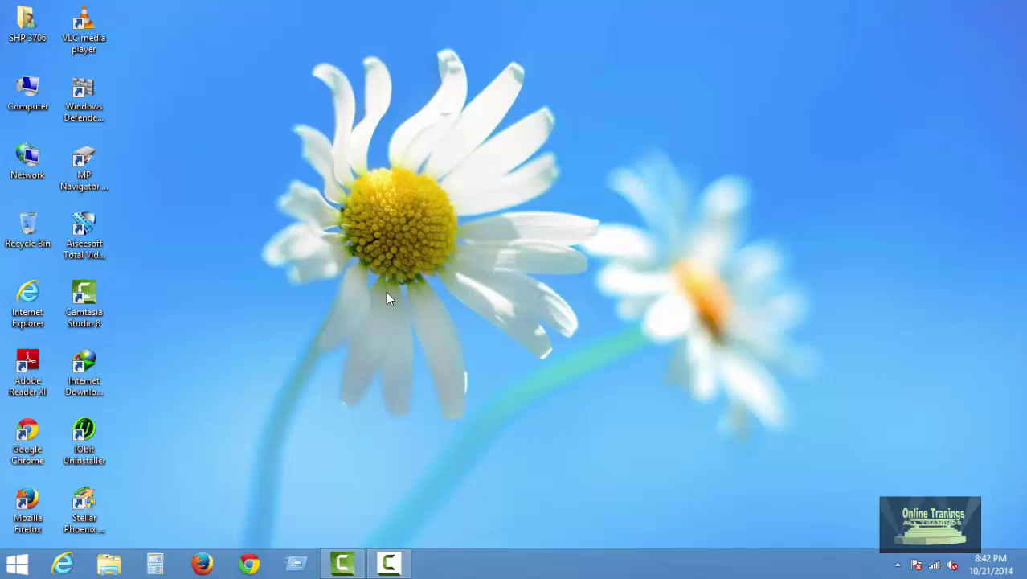
# Switch to Chrome, open blackzonee.blogspot.com and close the "You May Also Like" ad overlay.
pyautogui.click(249, 562)
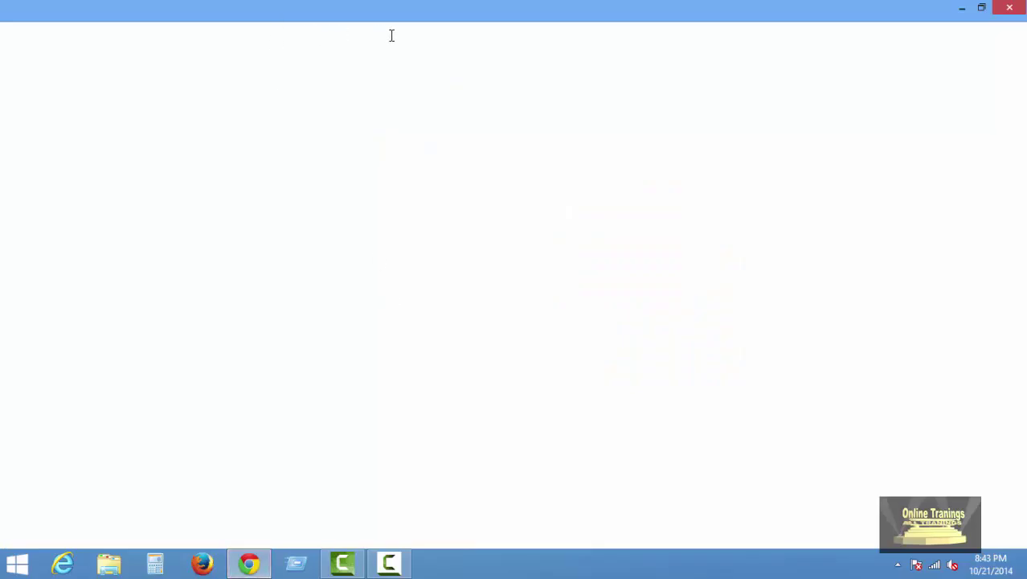
pyautogui.write('b')
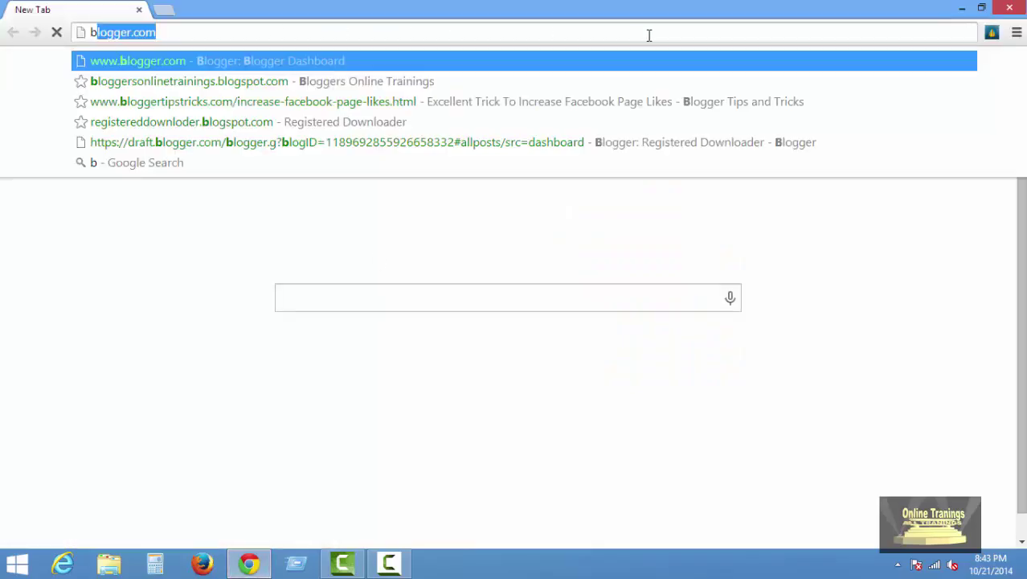
pyautogui.write('la')
pyautogui.press('Return')
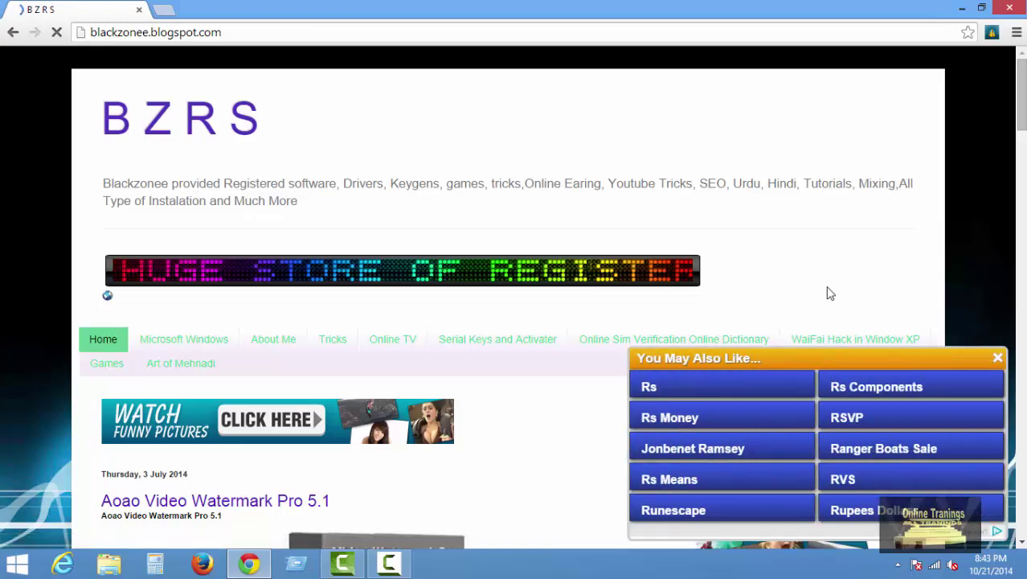
pyautogui.click(998, 347)
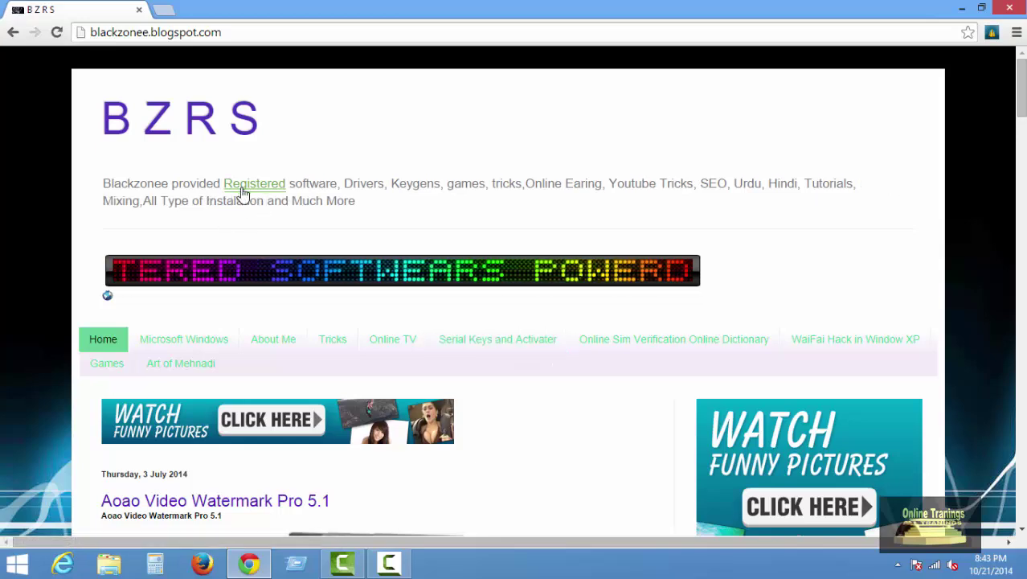
# Examine the blog's home page and preview the in-text ad on the word "image" in the Aoao Video Watermark Pro 5.1 post.
pyautogui.moveTo(245, 193)
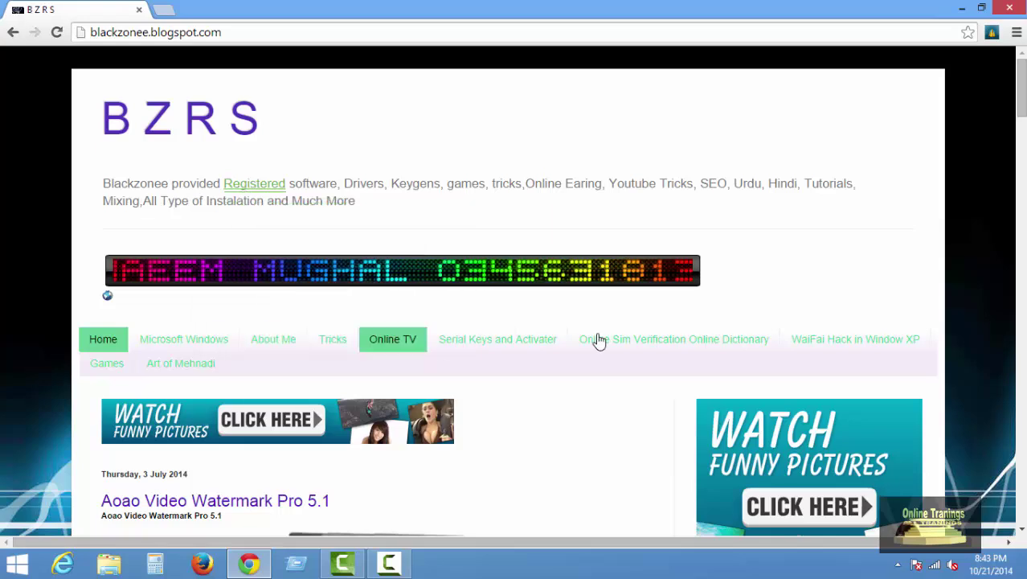
pyautogui.scroll(-3, 611, 334)
pyautogui.scroll(-3, 450, 349)
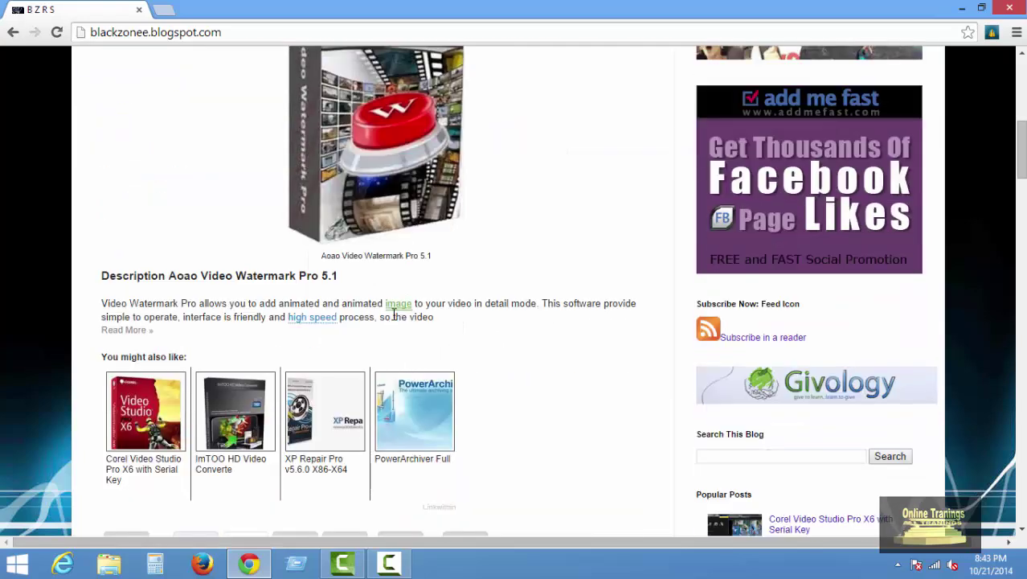
pyautogui.moveTo(402, 310)
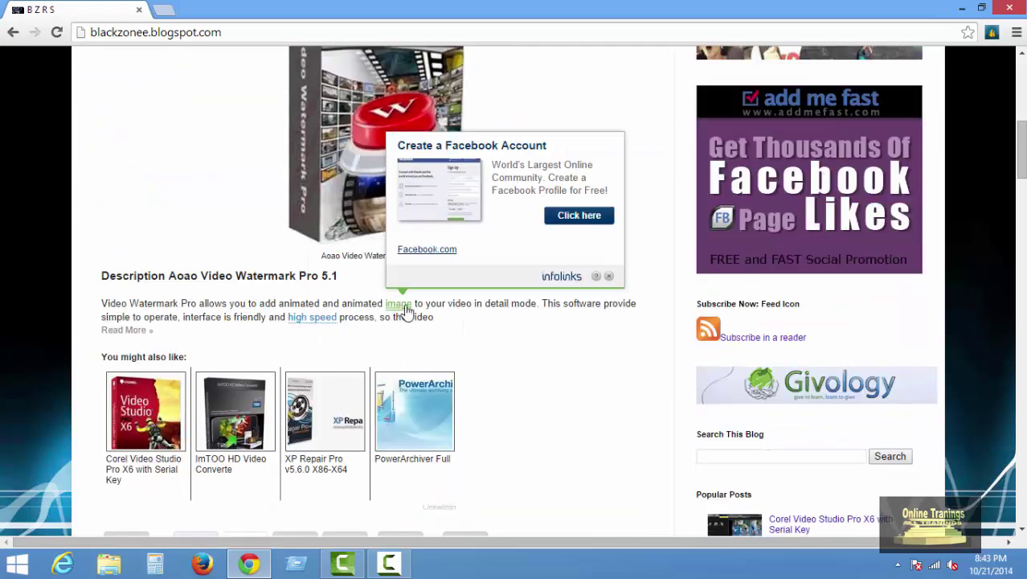
# Open the full Aoao Video Watermark Pro 5.1 post, close the Infolinks ad overlay and preview the in-text ads on "convert video" and "settings".
pyautogui.click(143, 331)
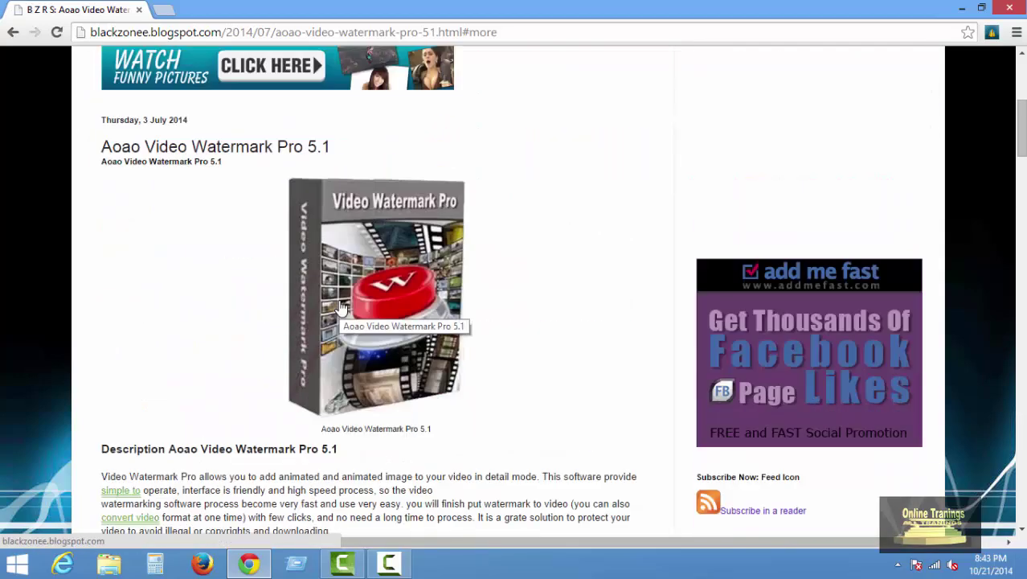
pyautogui.scroll(-3, 341, 308)
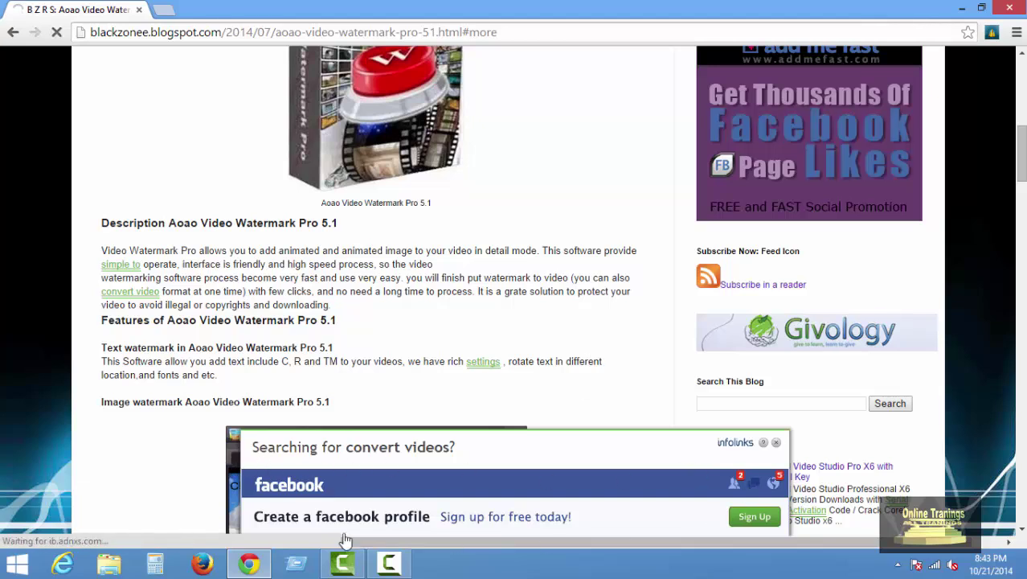
pyautogui.click(777, 444)
pyautogui.moveTo(145, 295)
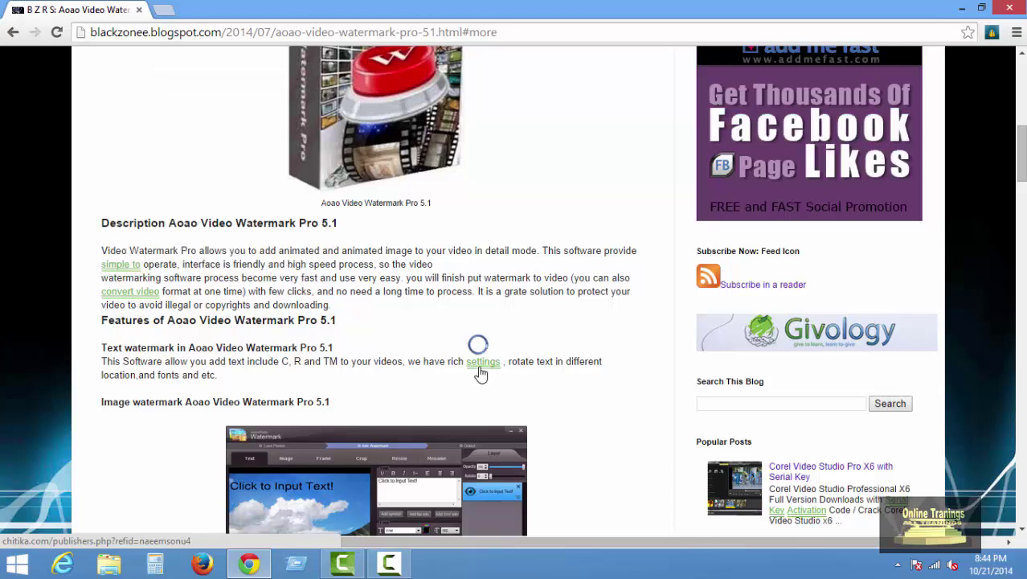
pyautogui.moveTo(482, 371)
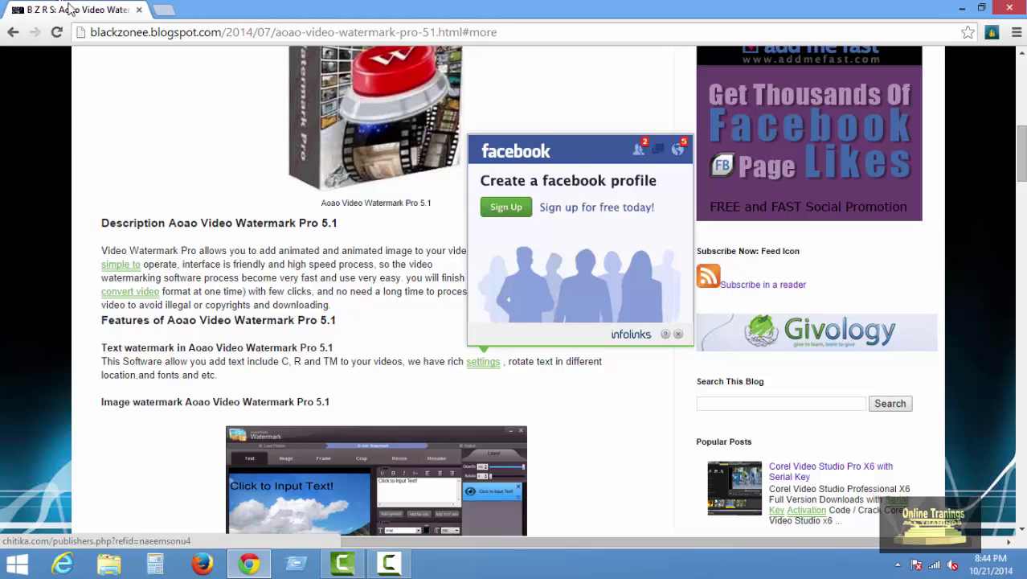
pyautogui.click(164, 10)
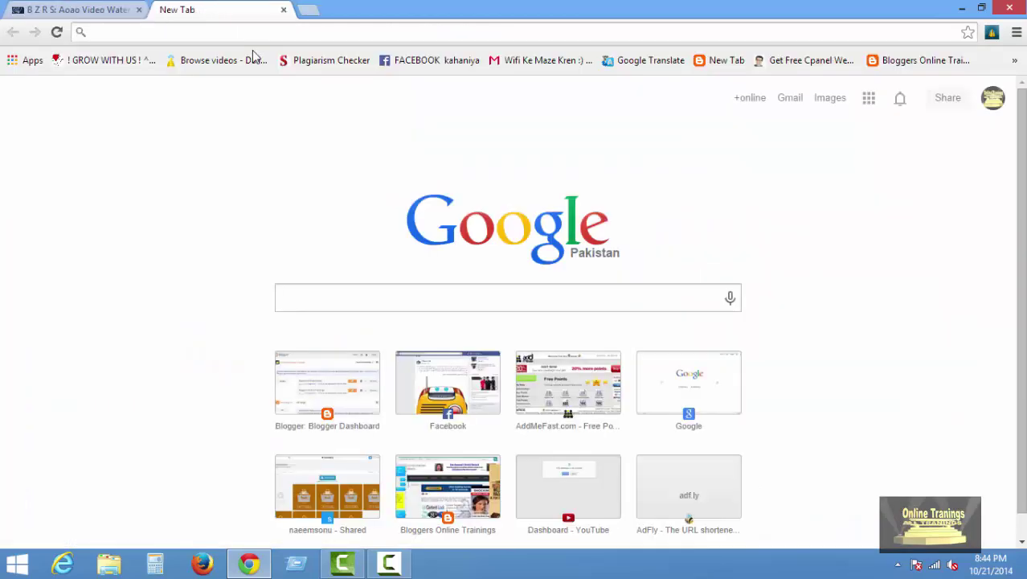
pyautogui.write('bl')
pyautogui.press('Return')
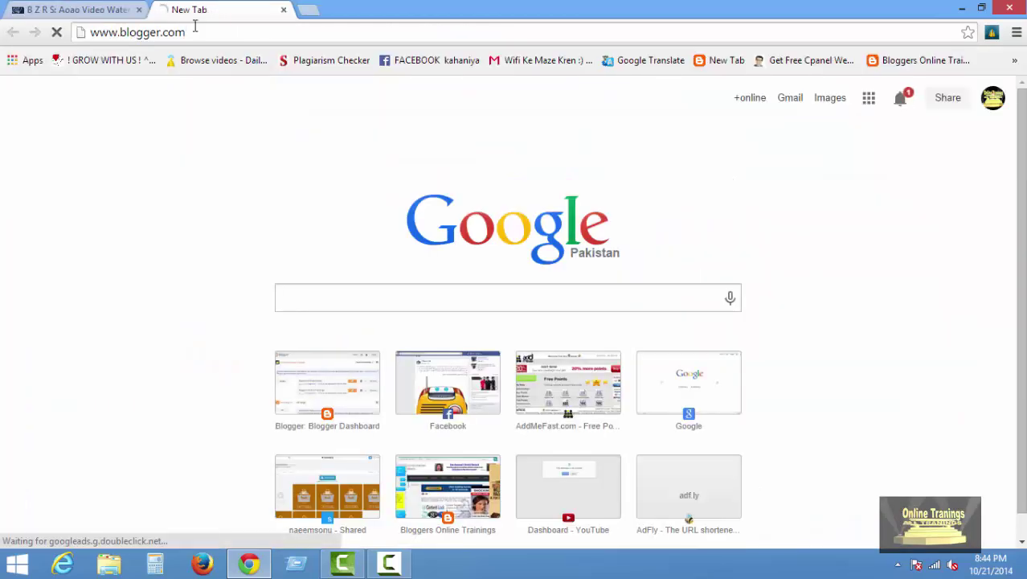
pyautogui.click(140, 9)
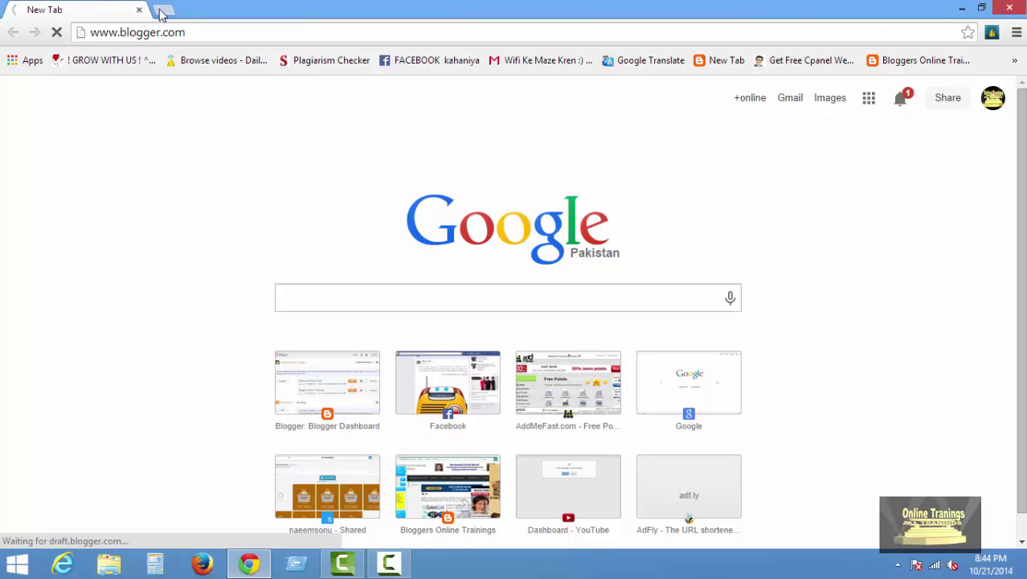
pyautogui.click(161, 10)
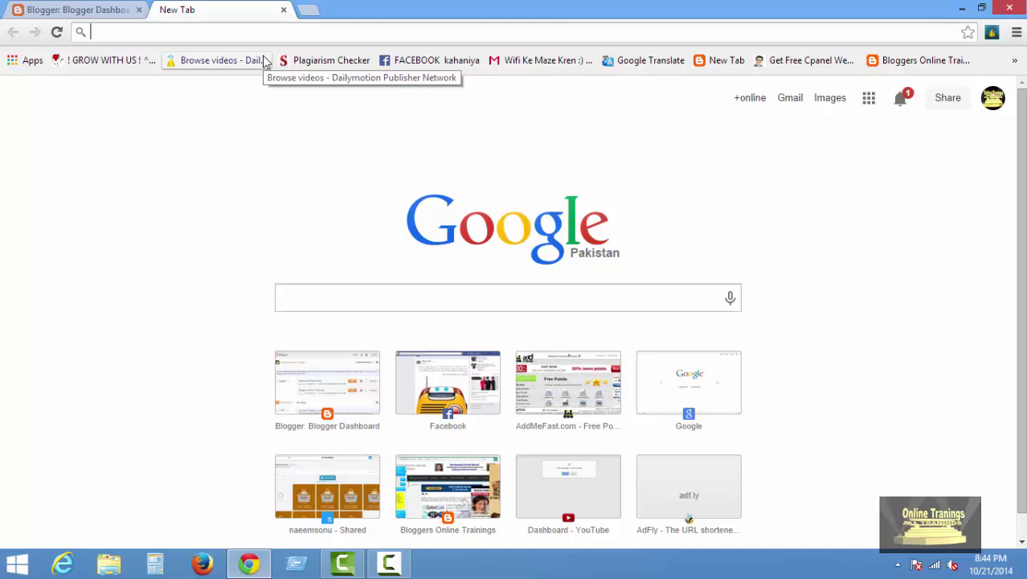
pyautogui.write('google.com')
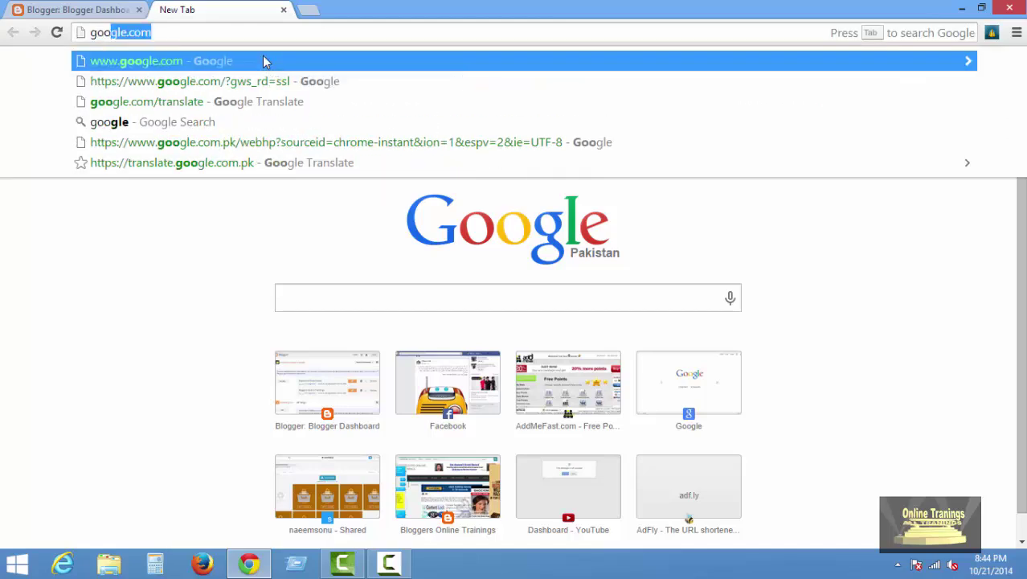
pyautogui.press('Return')
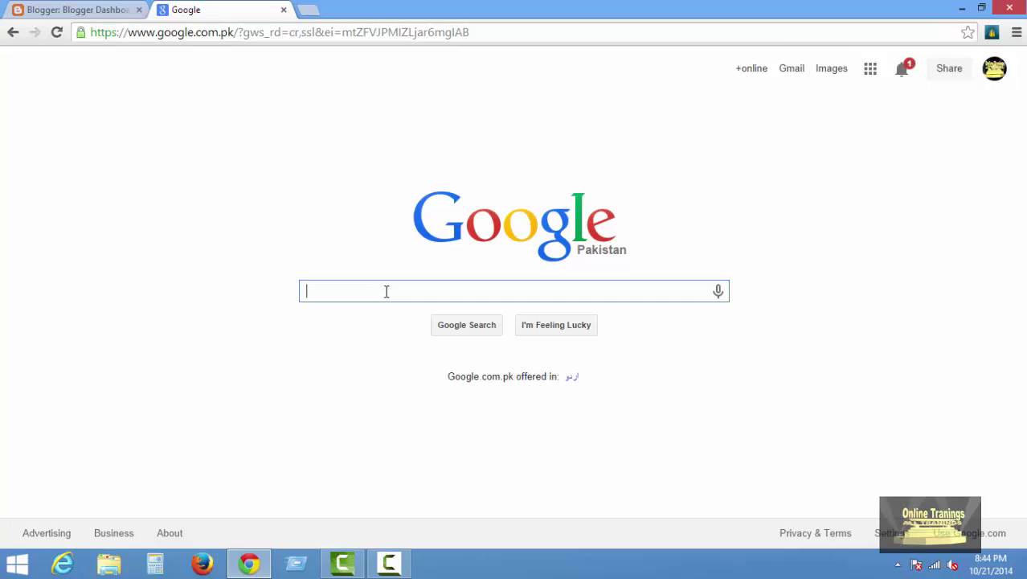
pyautogui.write('infolinks')
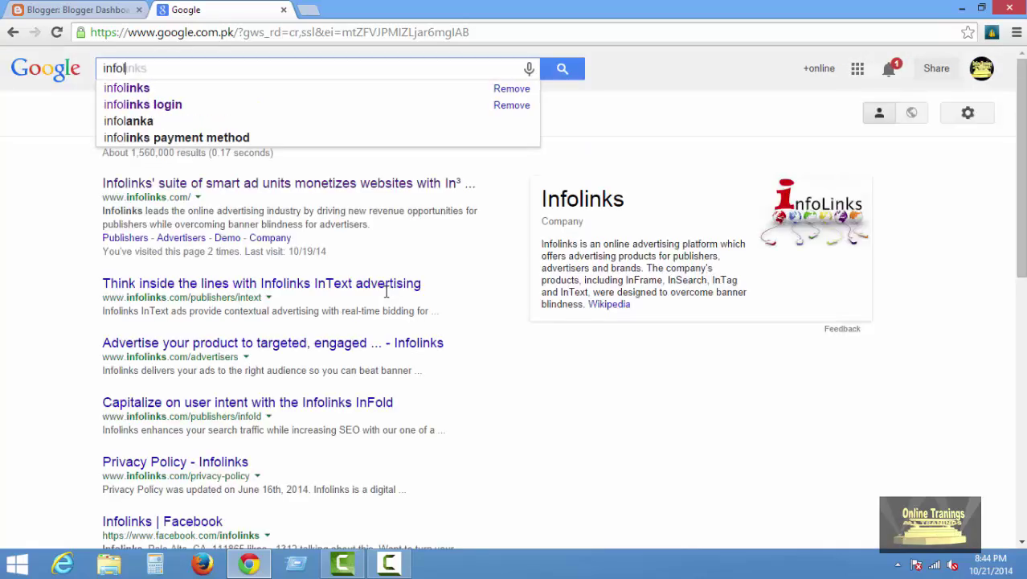
pyautogui.click(137, 92)
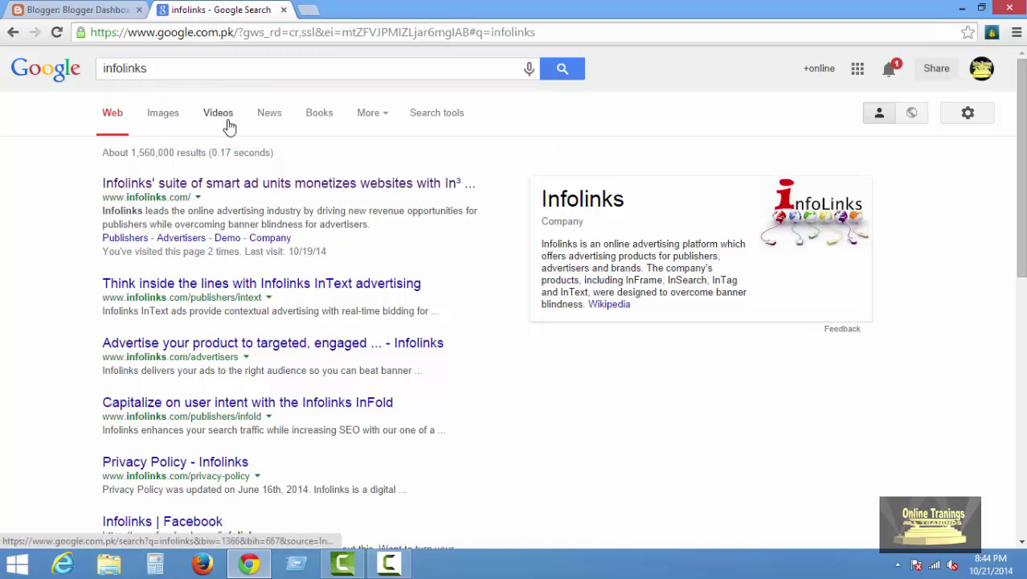
pyautogui.click(139, 189)
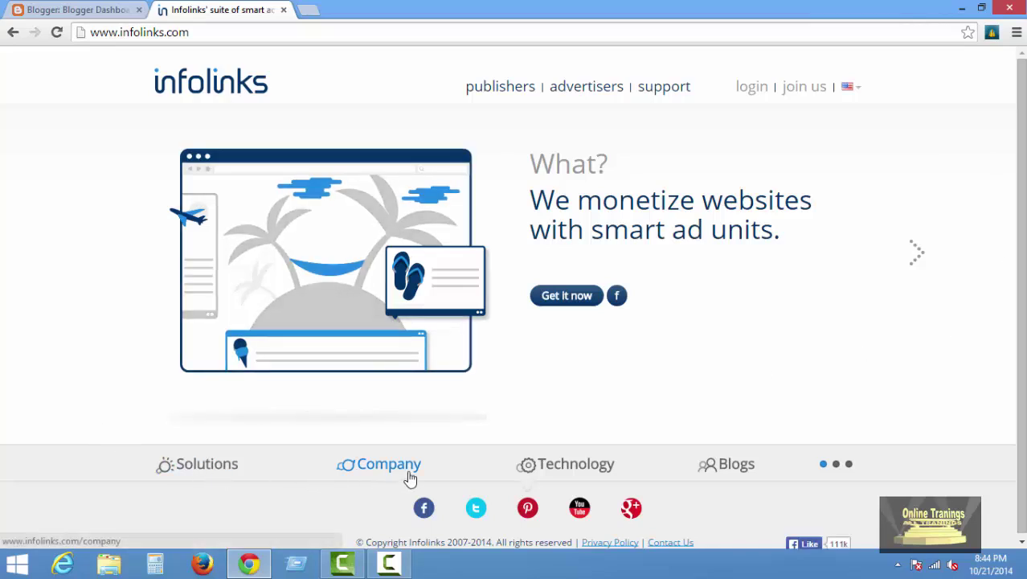
# View the "Why?" and "How?" slides on the Infolinks home page.
pyautogui.click(836, 465)
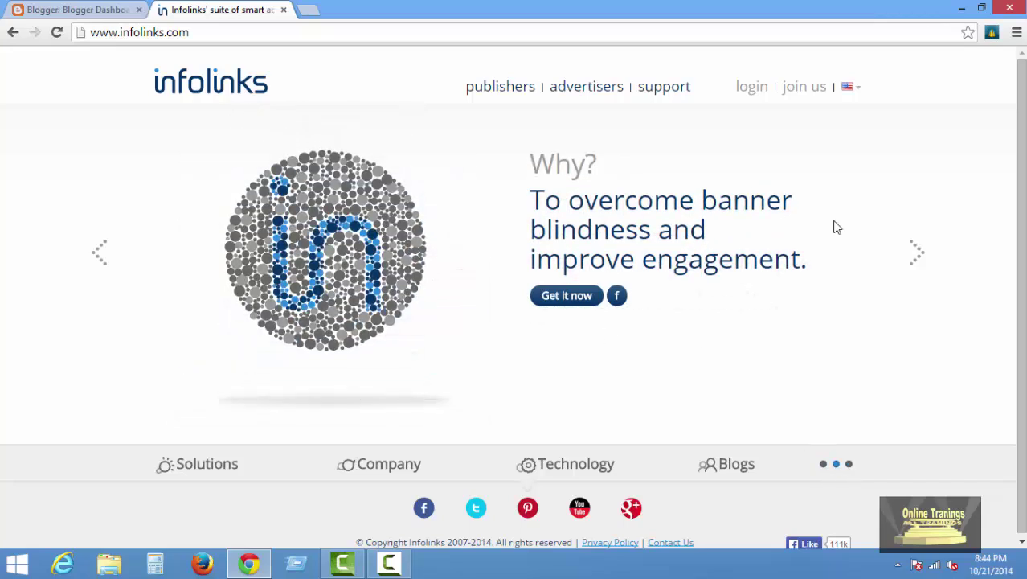
pyautogui.click(916, 254)
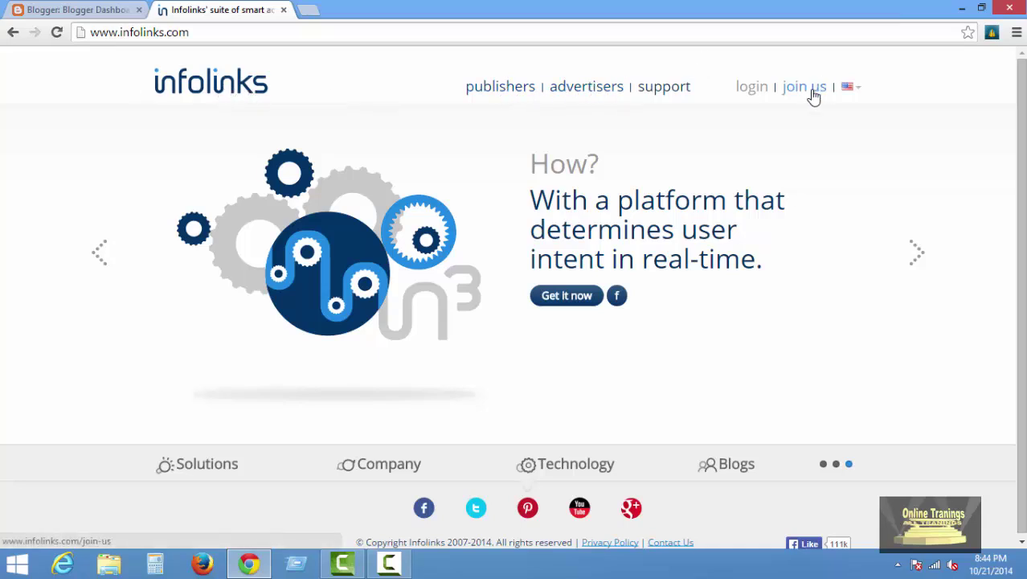
pyautogui.moveTo(857, 96)
# Open the publishers' ad demo and preview its InTag keyword ads, the InText ad on "basketball" and the InFold ad.
pyautogui.click(504, 92)
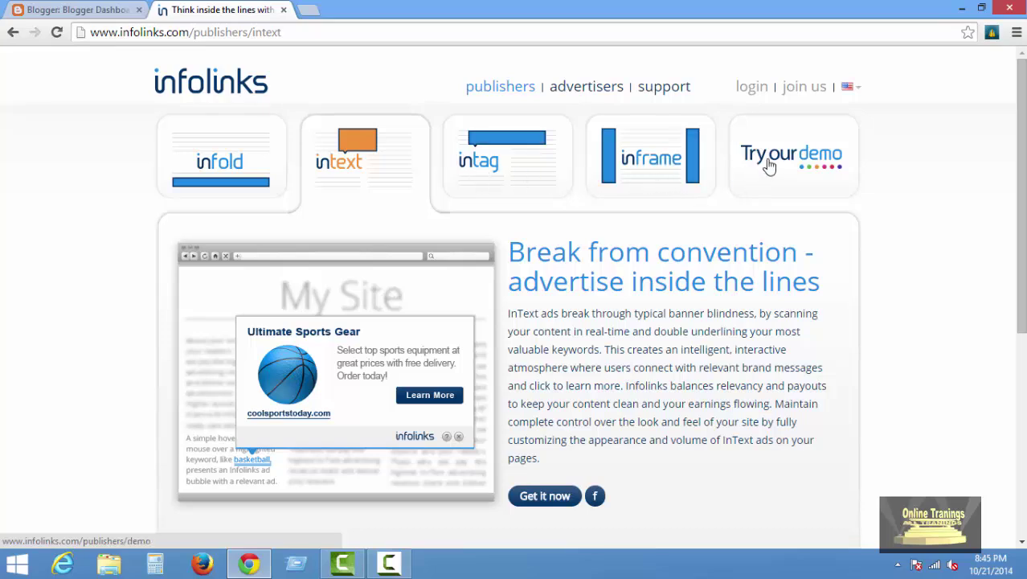
pyautogui.click(792, 169)
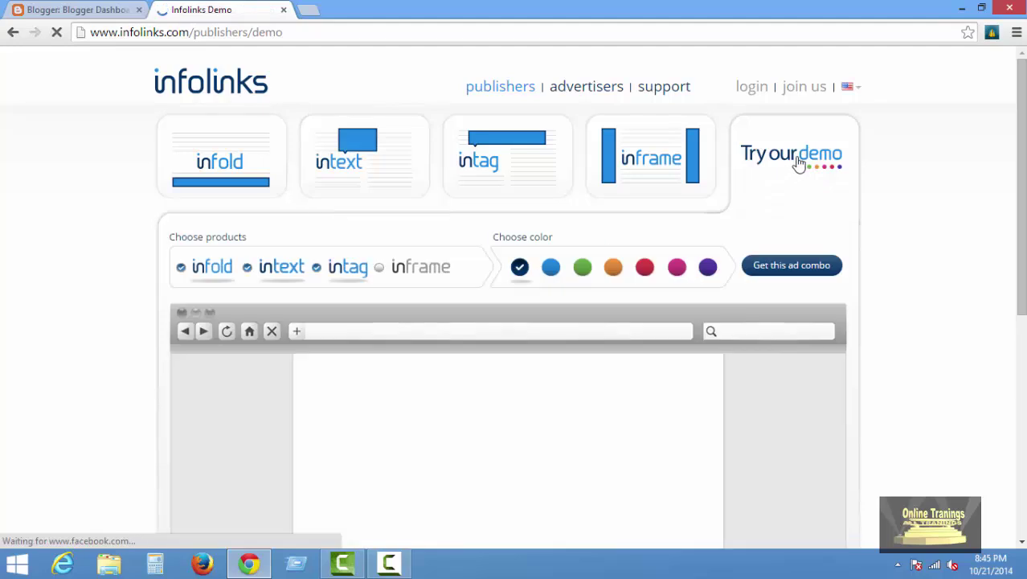
pyautogui.scroll(-2, 607, 230)
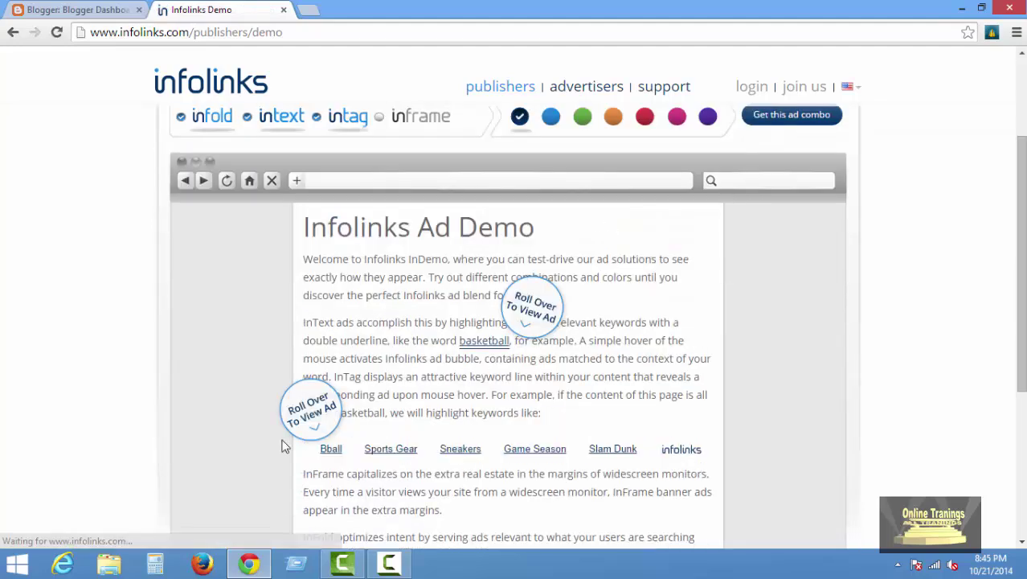
pyautogui.moveTo(372, 455)
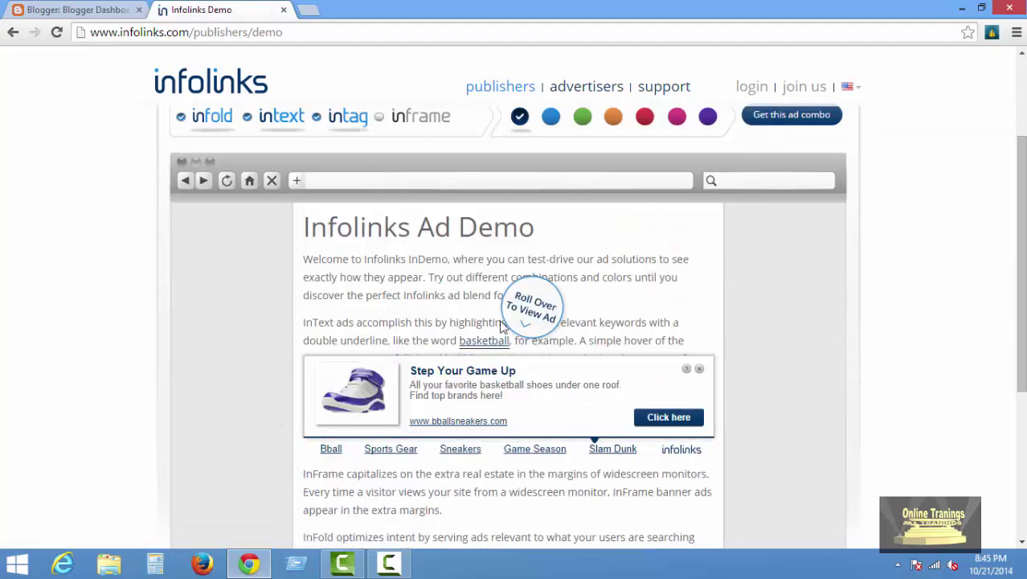
pyautogui.moveTo(502, 339)
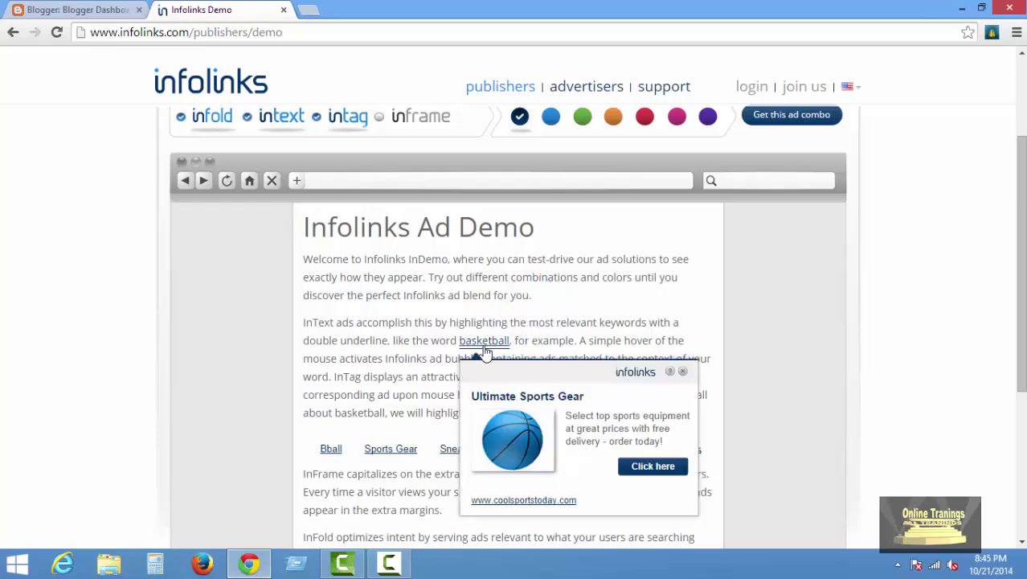
pyautogui.scroll(-4, 482, 342)
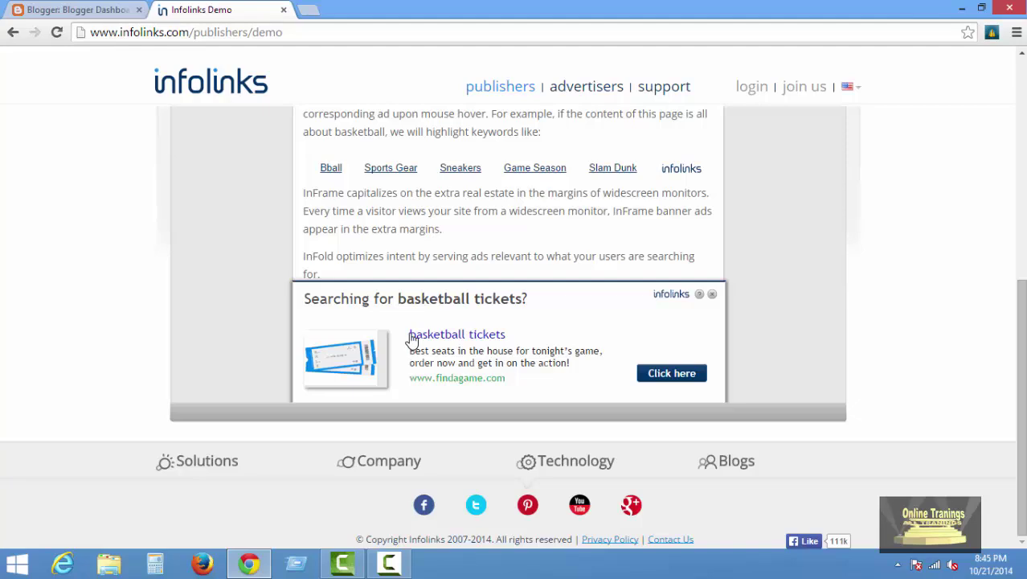
pyautogui.scroll(5, 414, 331)
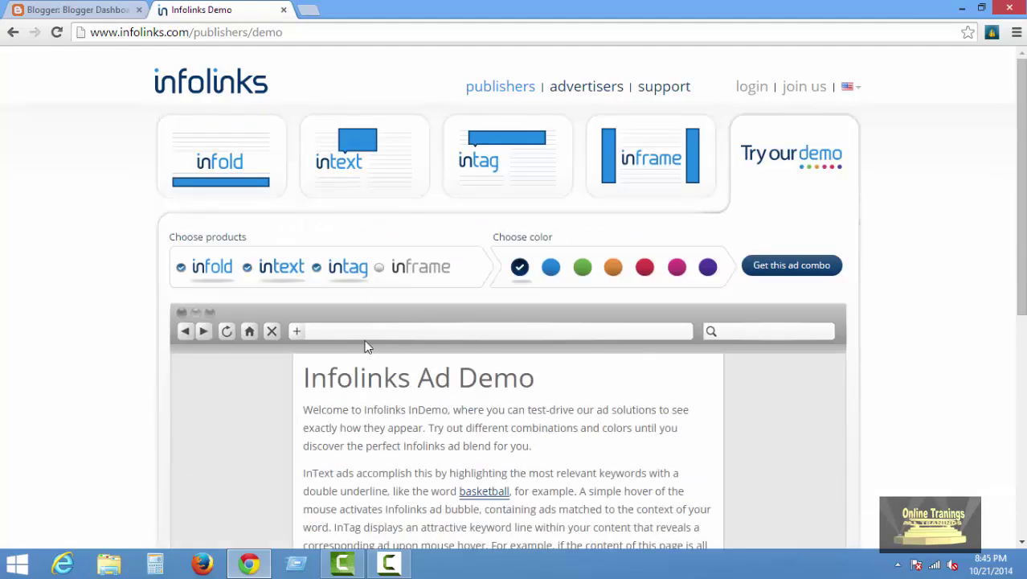
# Enable the InFrame product in the ad demo and look over its side banners.
pyautogui.click(379, 269)
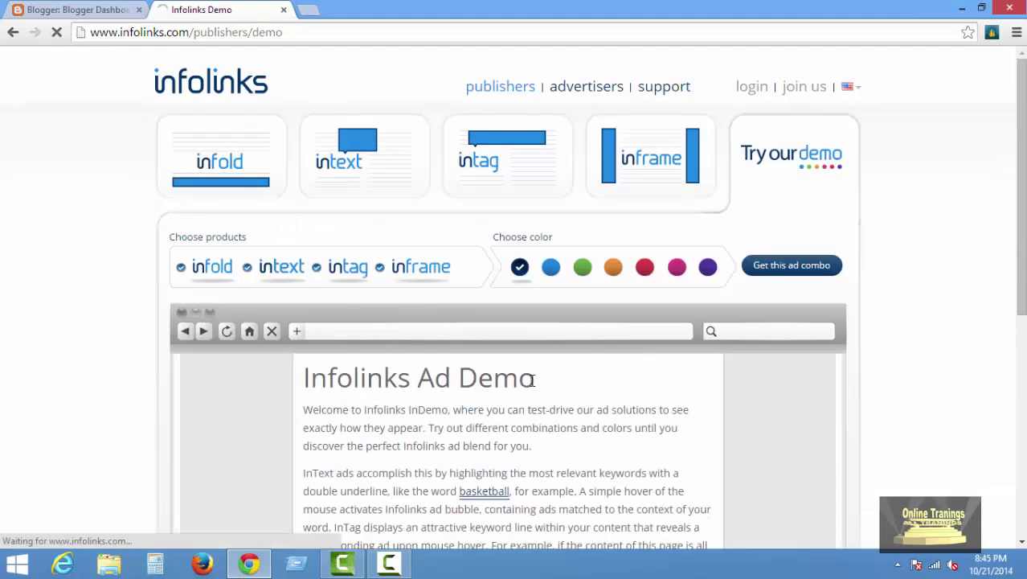
pyautogui.scroll(-2, 426, 370)
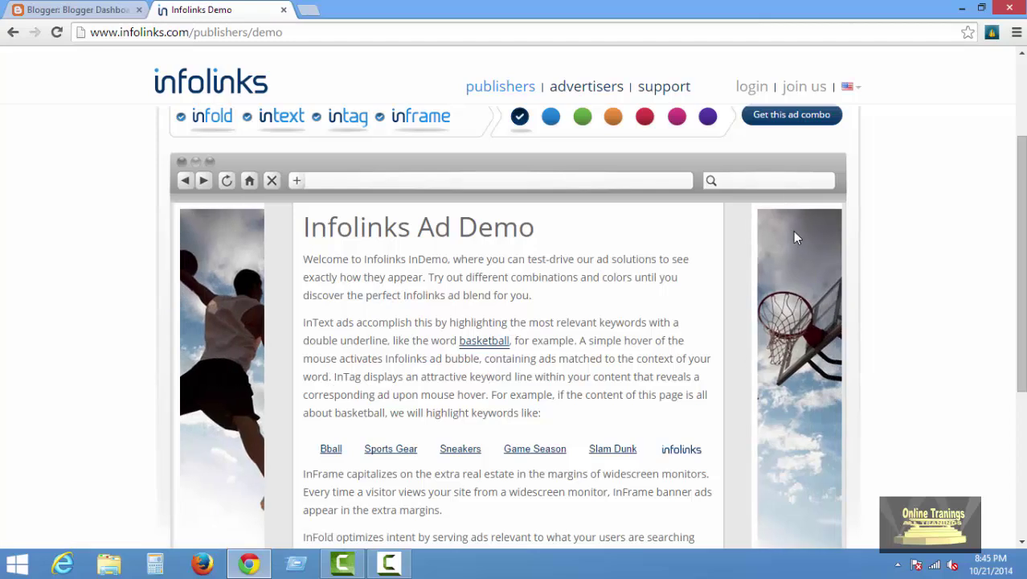
pyautogui.scroll(2, 234, 259)
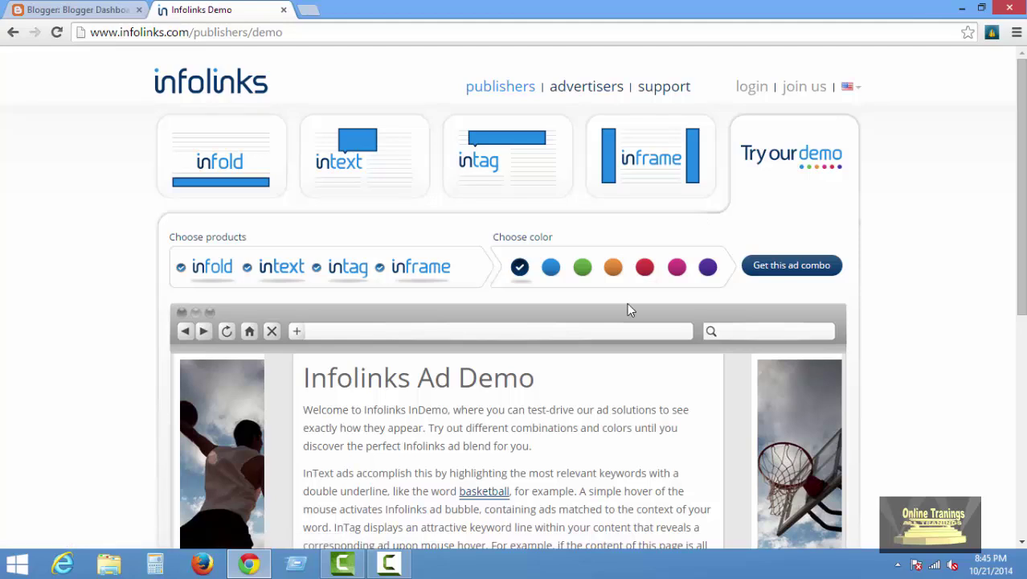
# Open the Join Us sign-up form and go through its full name, email address, password, confirm password and letters fields.
pyautogui.click(801, 96)
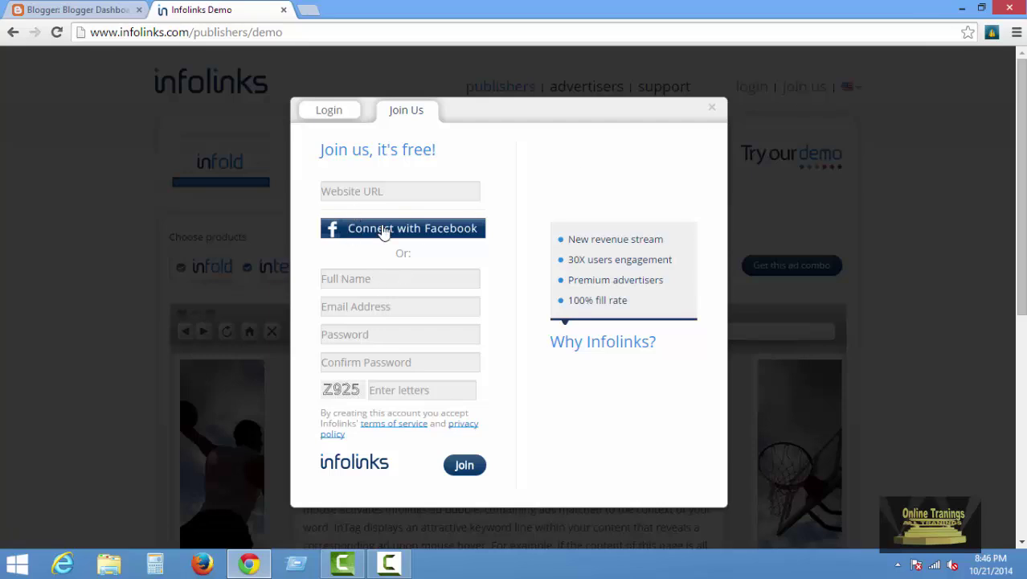
pyautogui.click(384, 283)
pyautogui.click(385, 304)
pyautogui.click(378, 340)
pyautogui.click(379, 360)
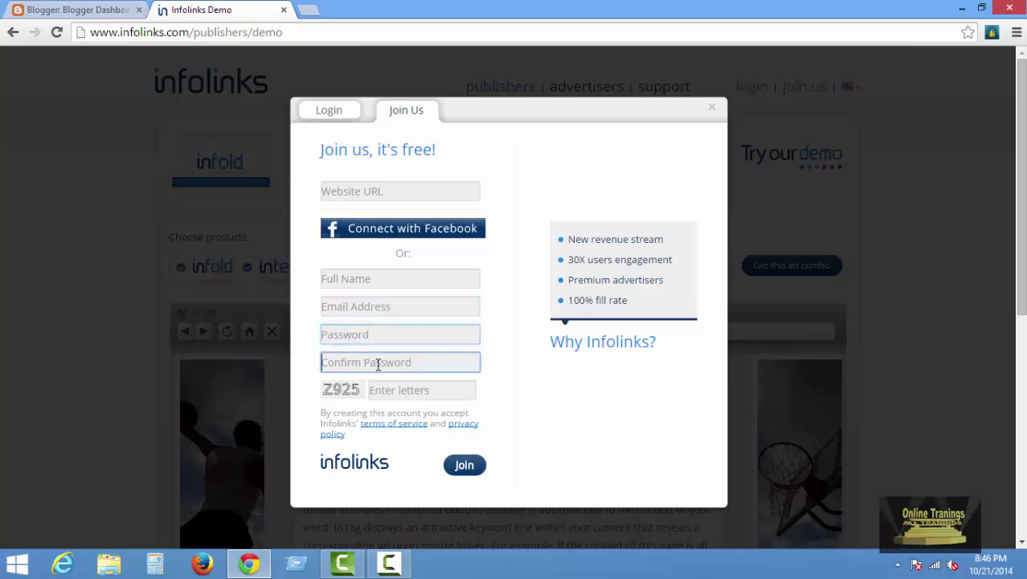
pyautogui.click(394, 392)
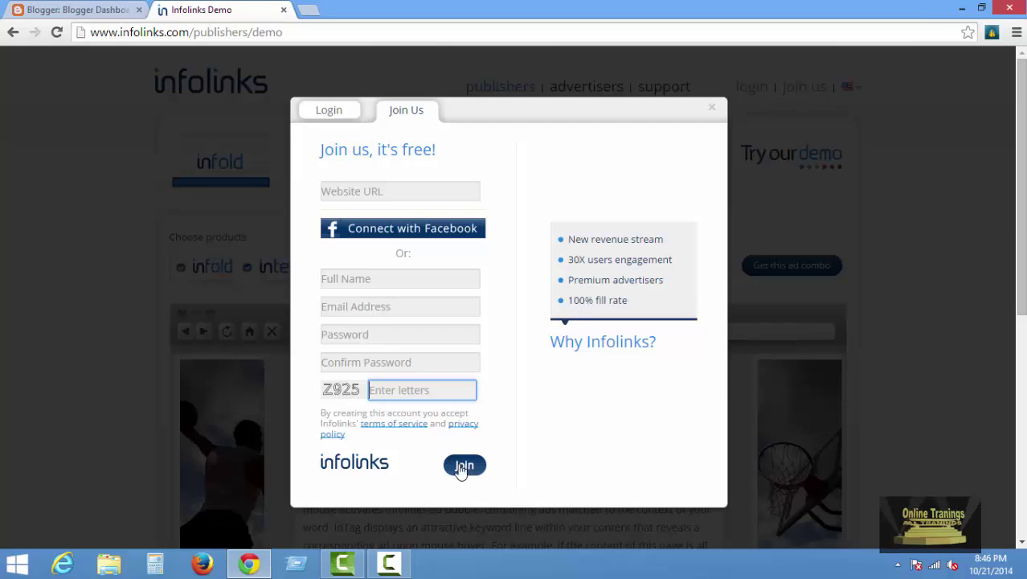
# Log in to the Infolinks publisher account with the account's email address and password.
pyautogui.click(337, 112)
pyautogui.click(372, 236)
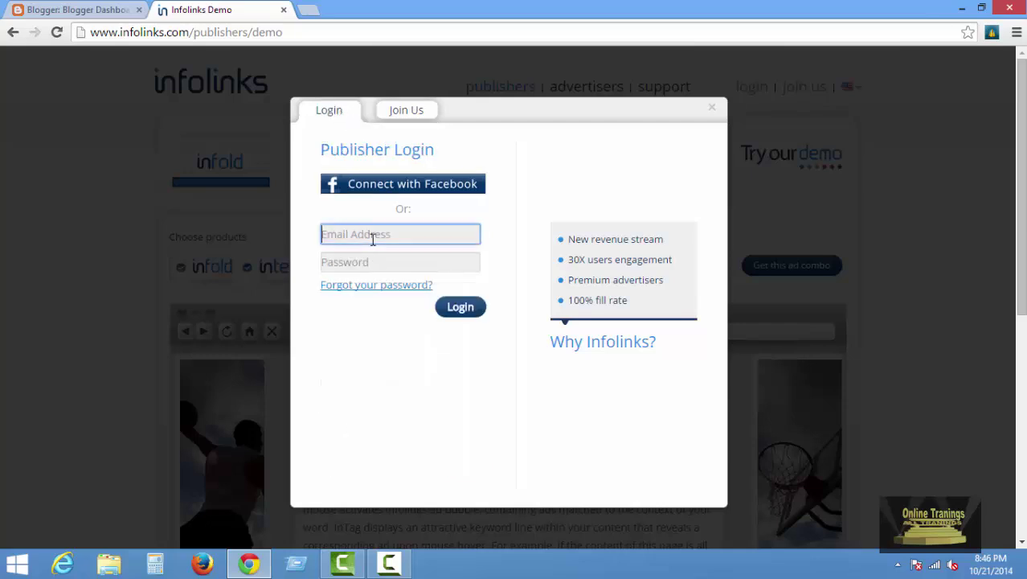
pyautogui.write('na')
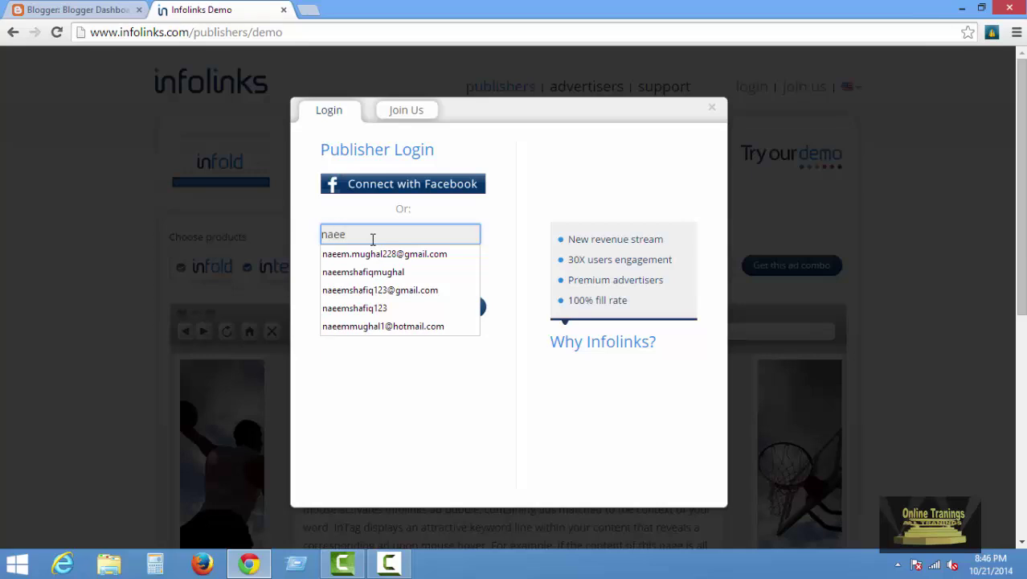
pyautogui.write('ee')
pyautogui.click(383, 325)
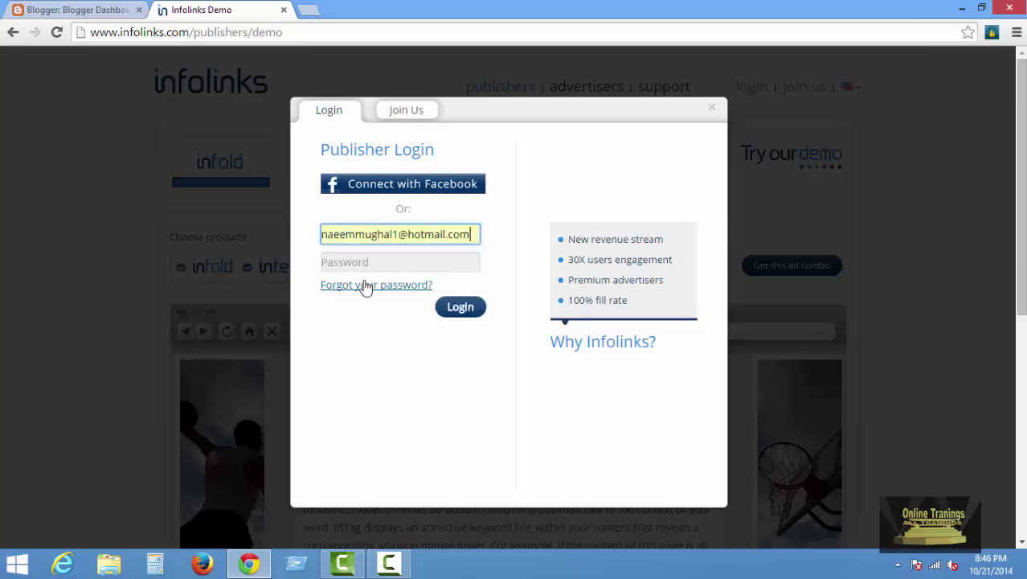
pyautogui.click(372, 266)
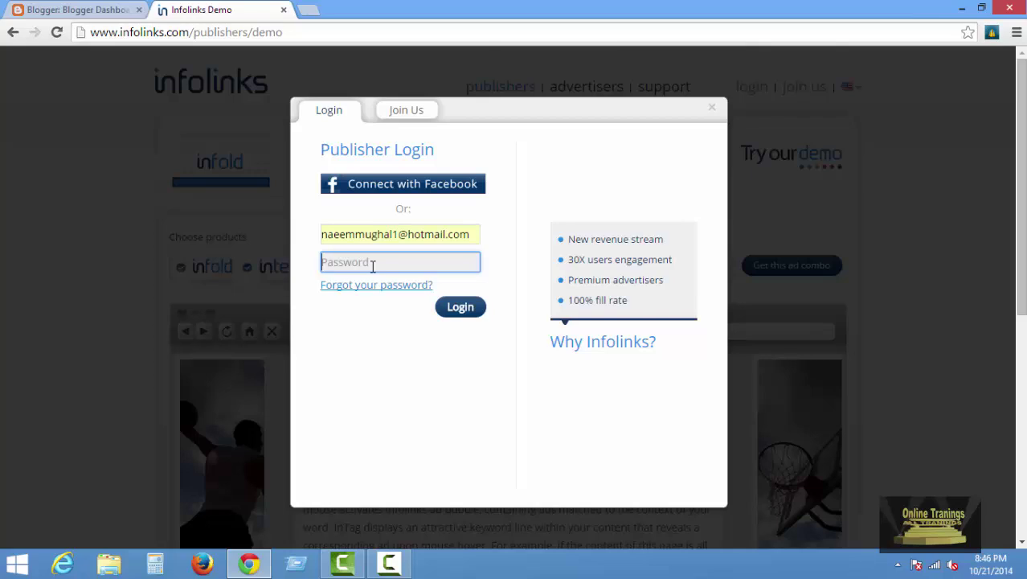
pyautogui.write('•••')
pyautogui.click(450, 307)
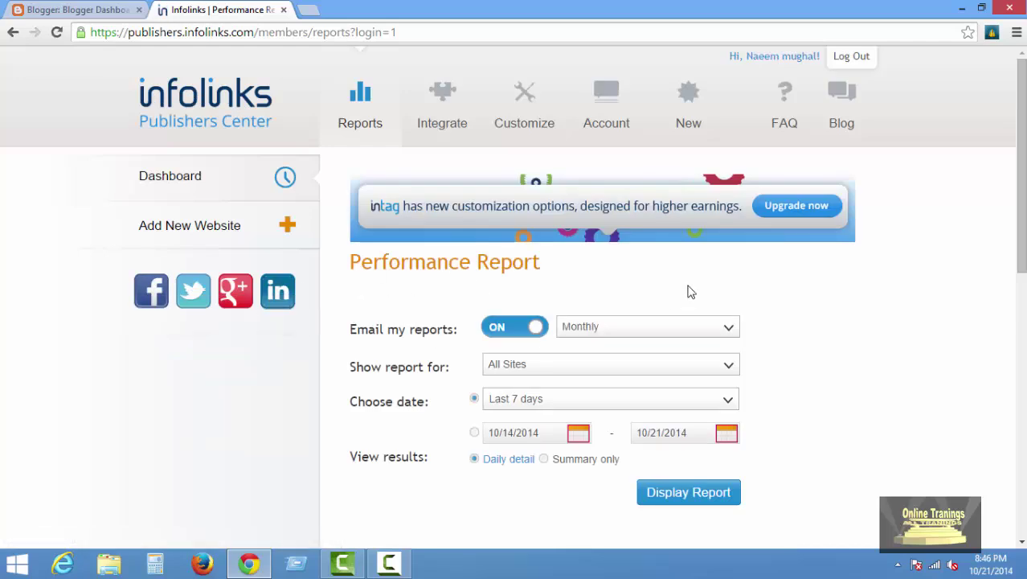
# Look over the Performance Report's daily earnings table and the product status for all sites.
pyautogui.scroll(-5, 521, 264)
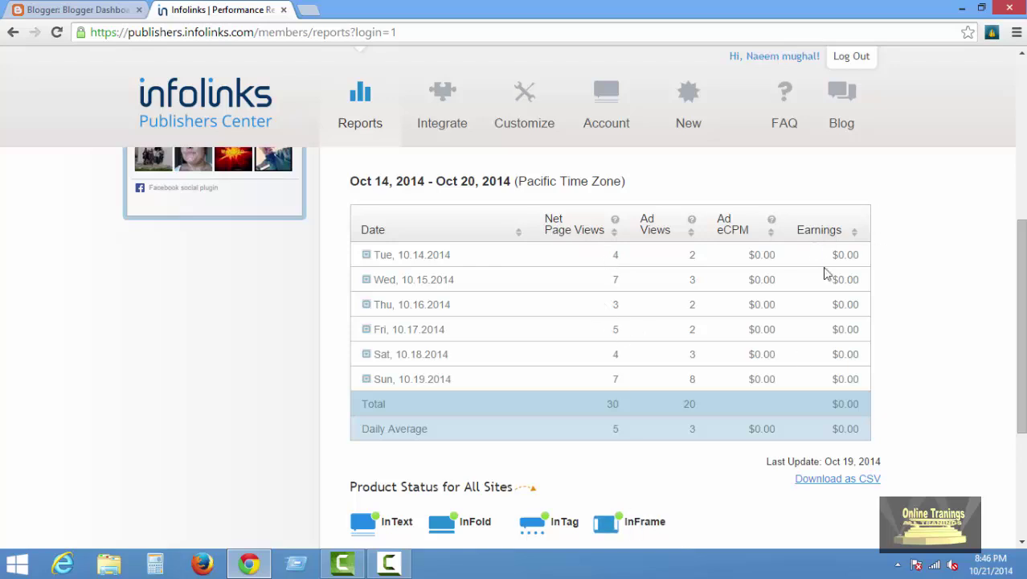
pyautogui.scroll(-3, 836, 452)
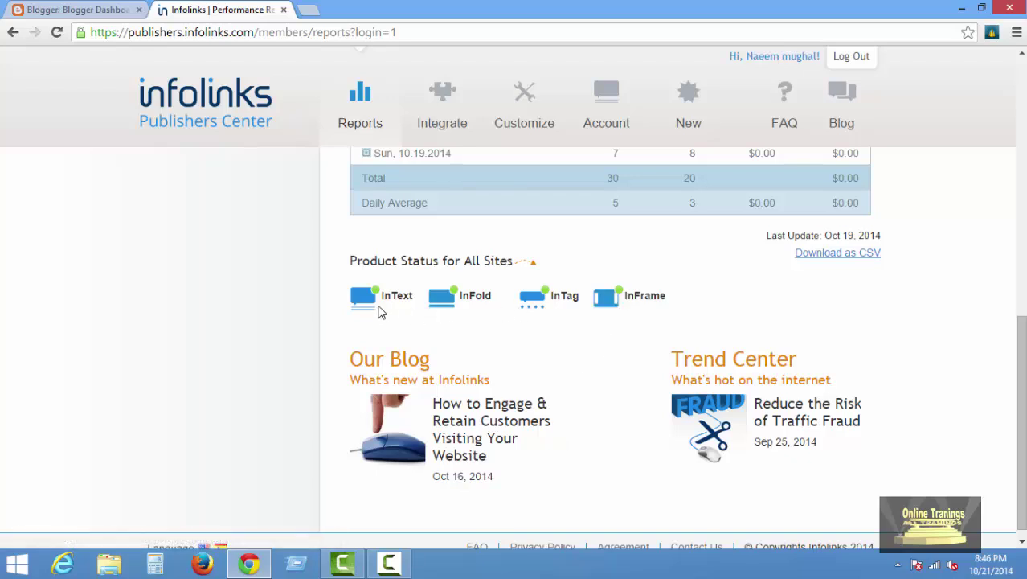
pyautogui.scroll(-1, 494, 380)
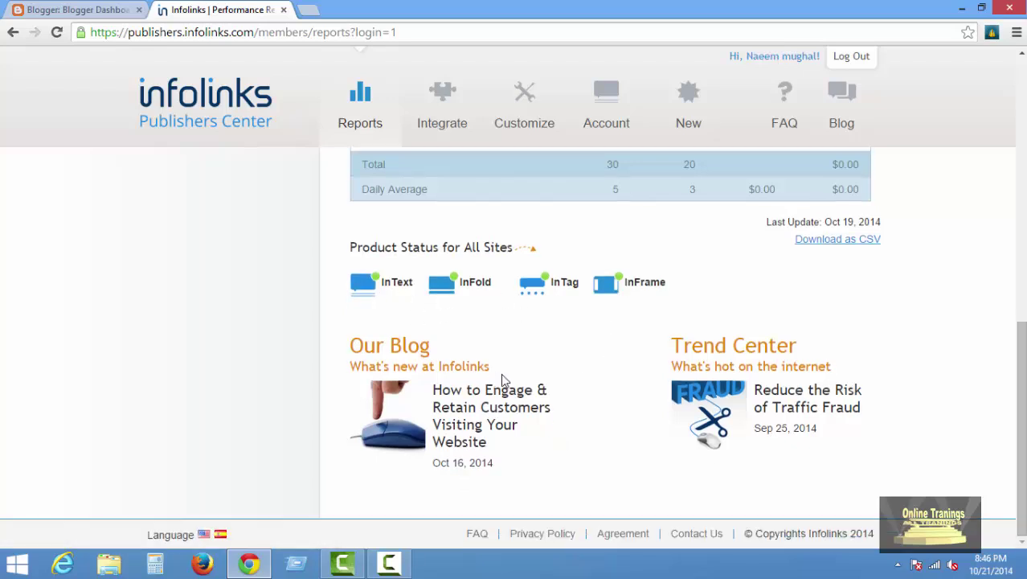
pyautogui.scroll(10, 410, 305)
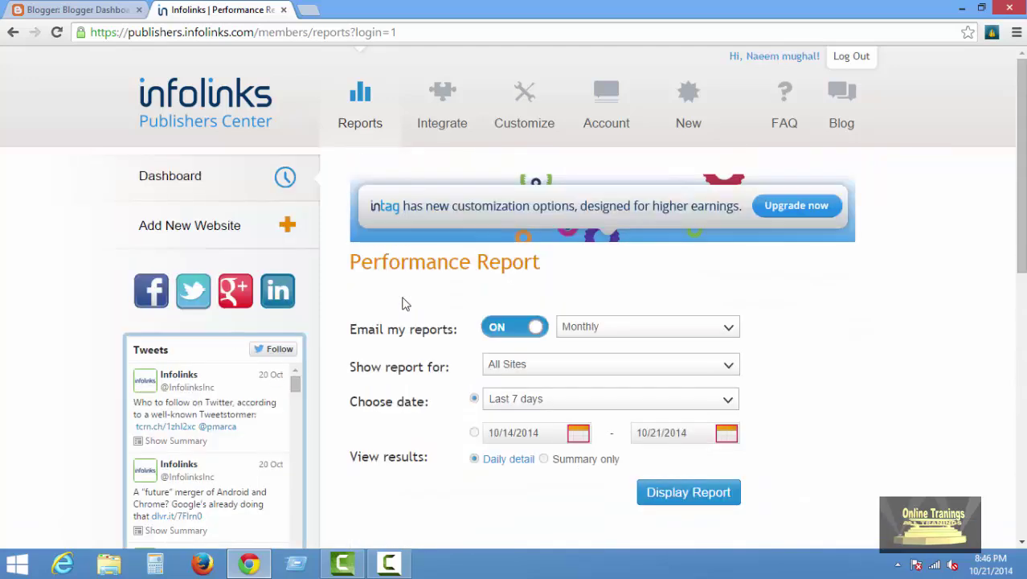
# Open the 1-Minute Integration page and view the websites offered for integration.
pyautogui.click(437, 121)
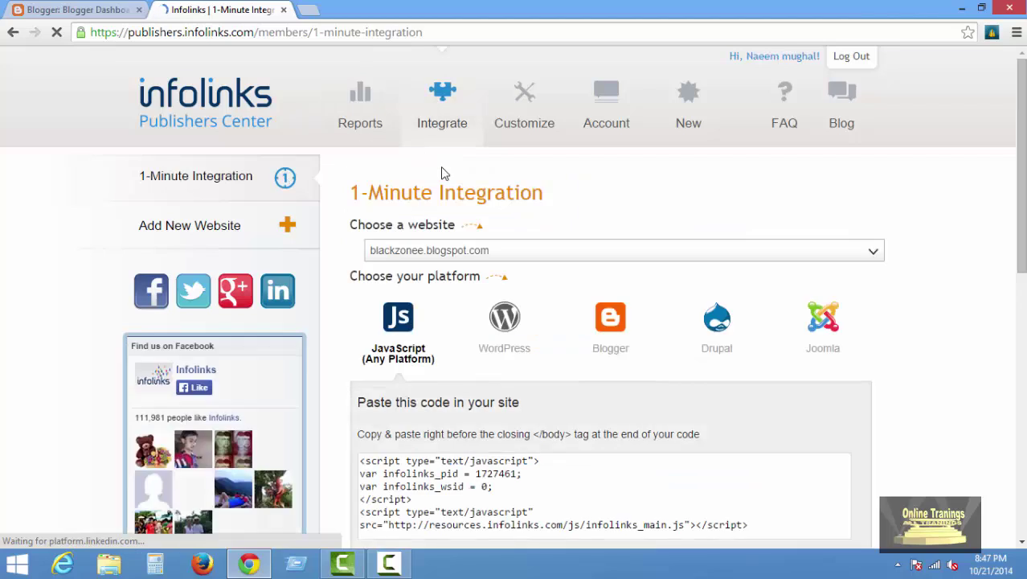
pyautogui.click(589, 253)
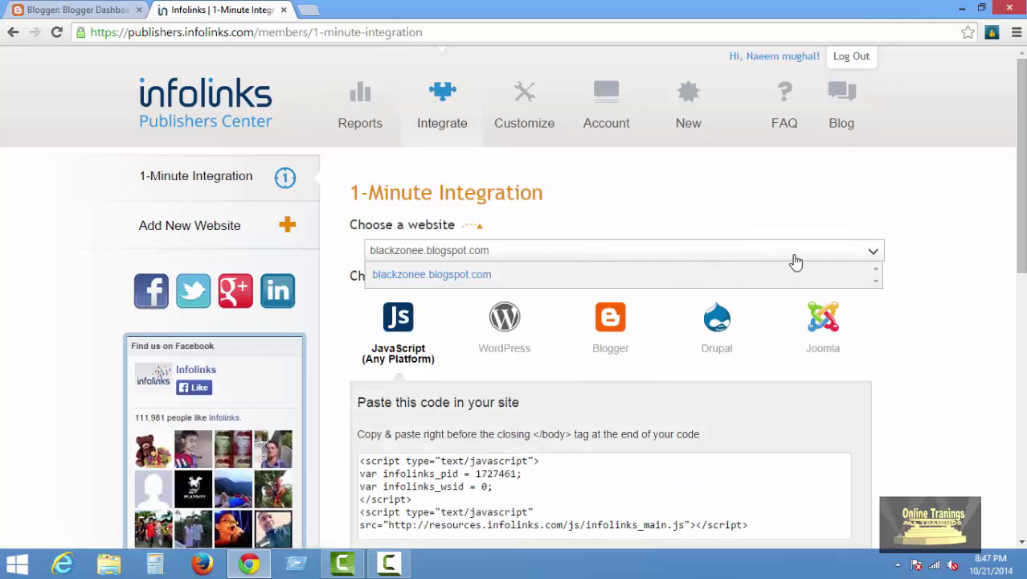
pyautogui.click(931, 270)
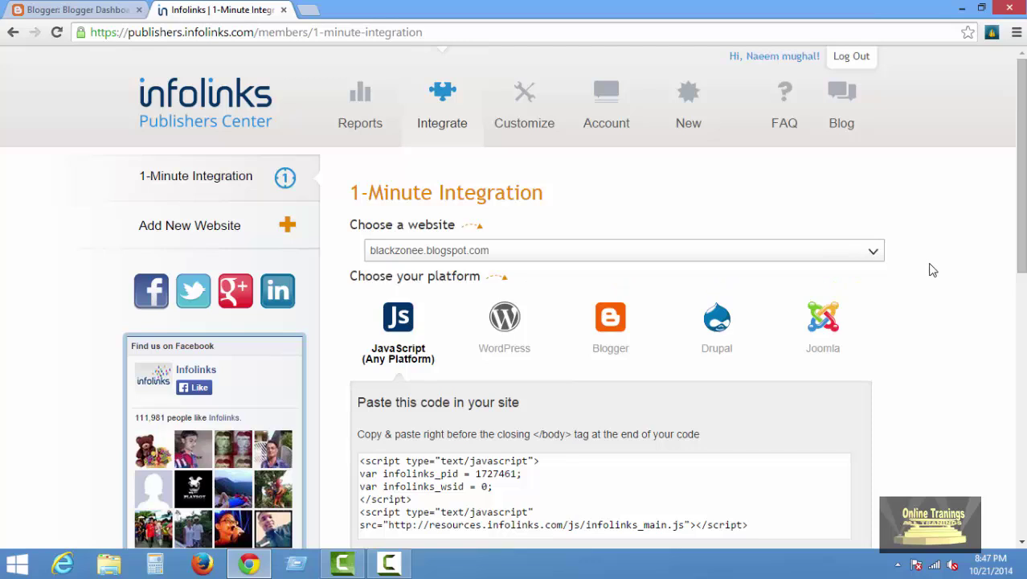
pyautogui.click(474, 257)
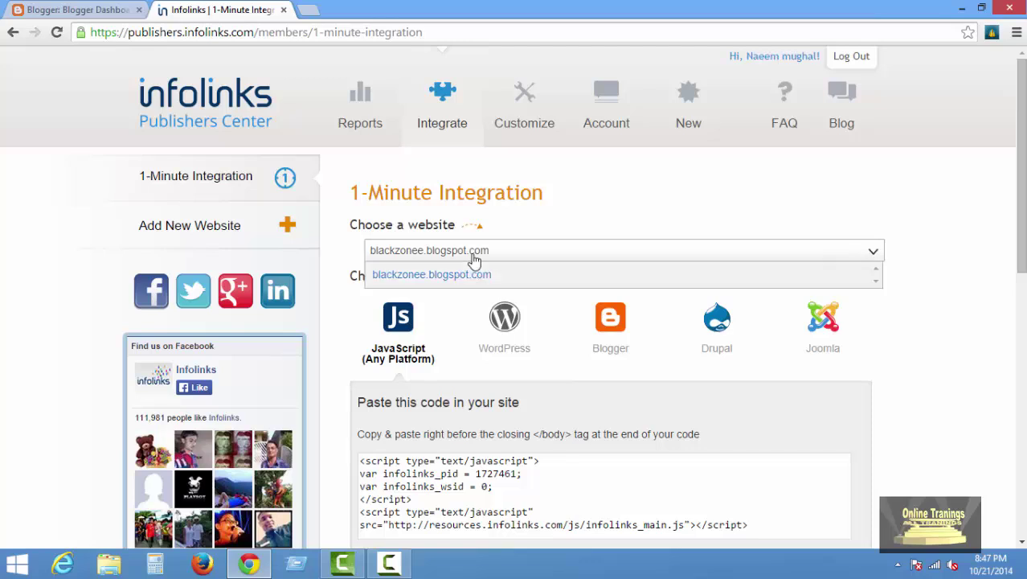
# Open the InText customization for blackzonee.blogspot.com and look over its sample ad preview and ad settings.
pyautogui.click(532, 105)
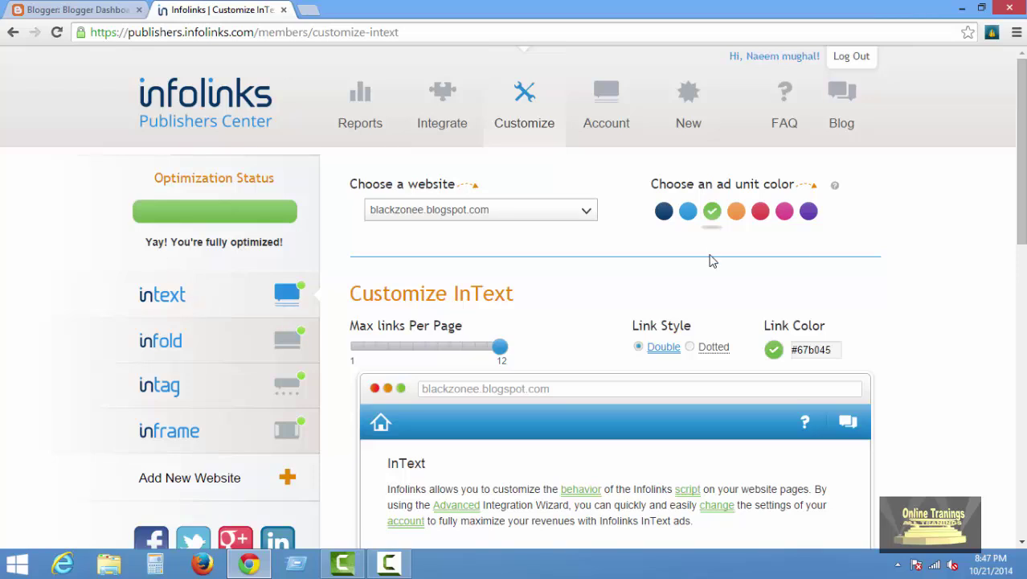
pyautogui.scroll(-3, 711, 254)
pyautogui.moveTo(488, 347)
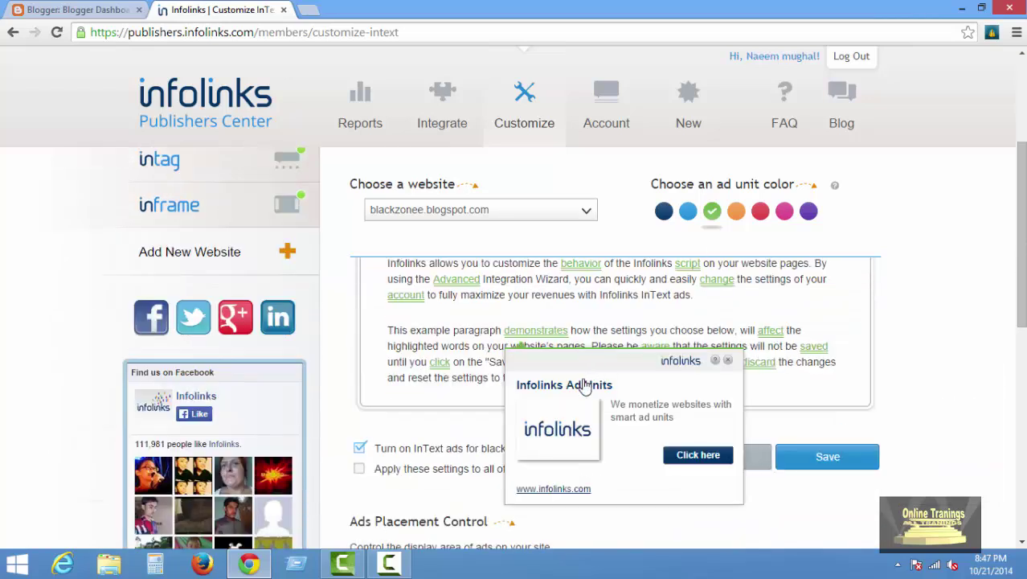
pyautogui.scroll(-2, 664, 301)
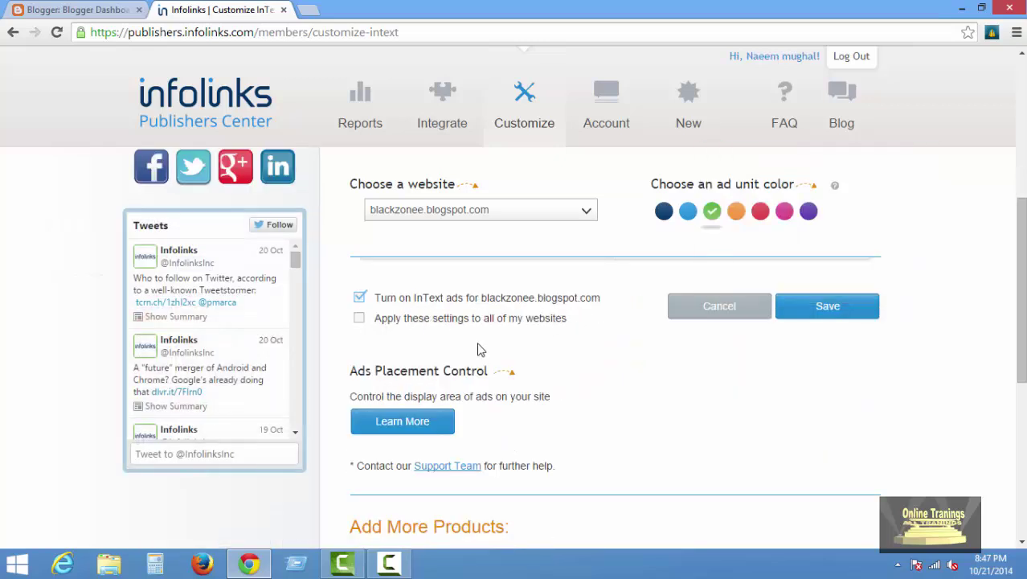
# Glance at the New at Infolinks page and review the account's earnings and payment history for the last 3 months.
pyautogui.click(678, 115)
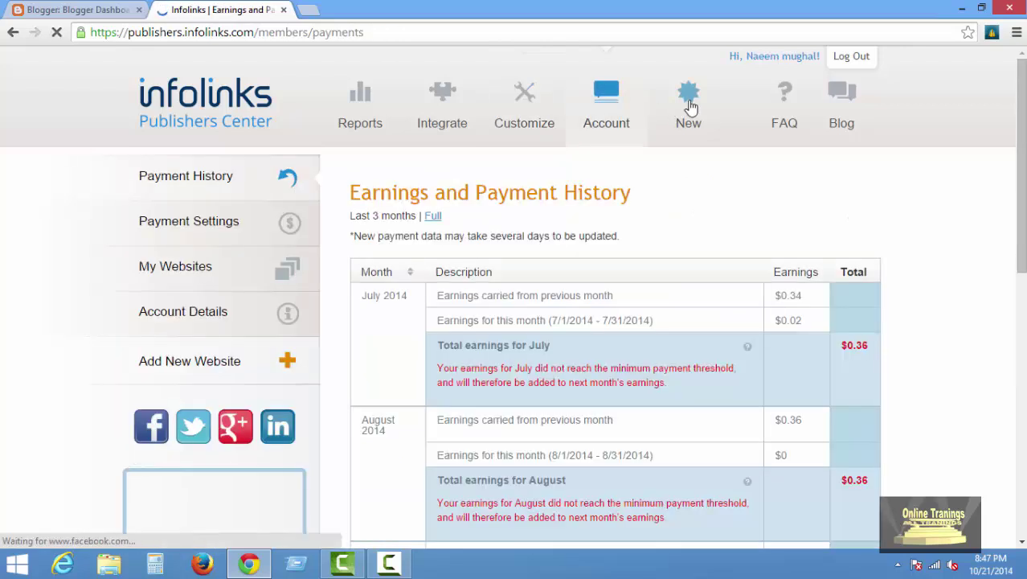
pyautogui.click(688, 103)
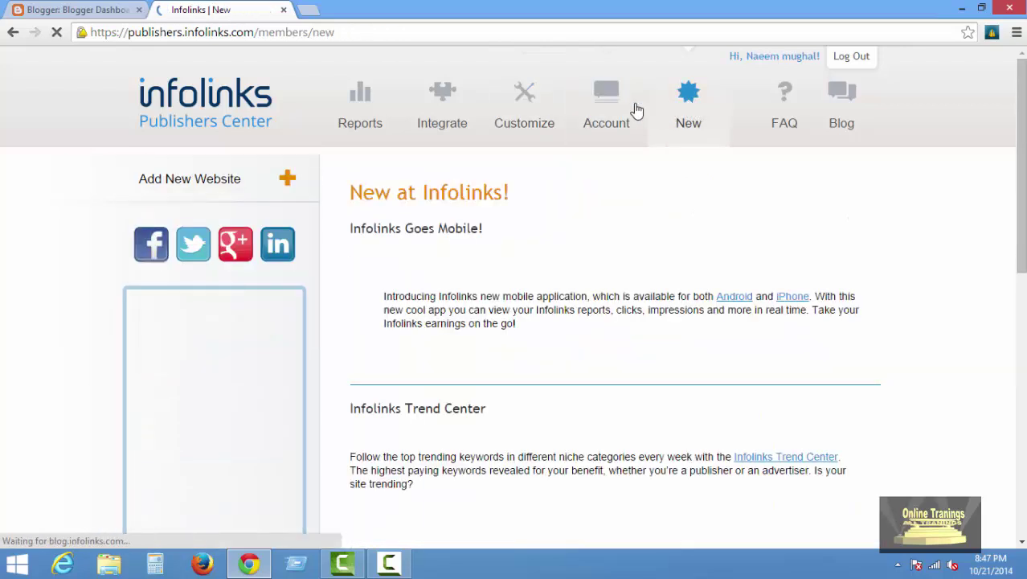
pyautogui.click(597, 109)
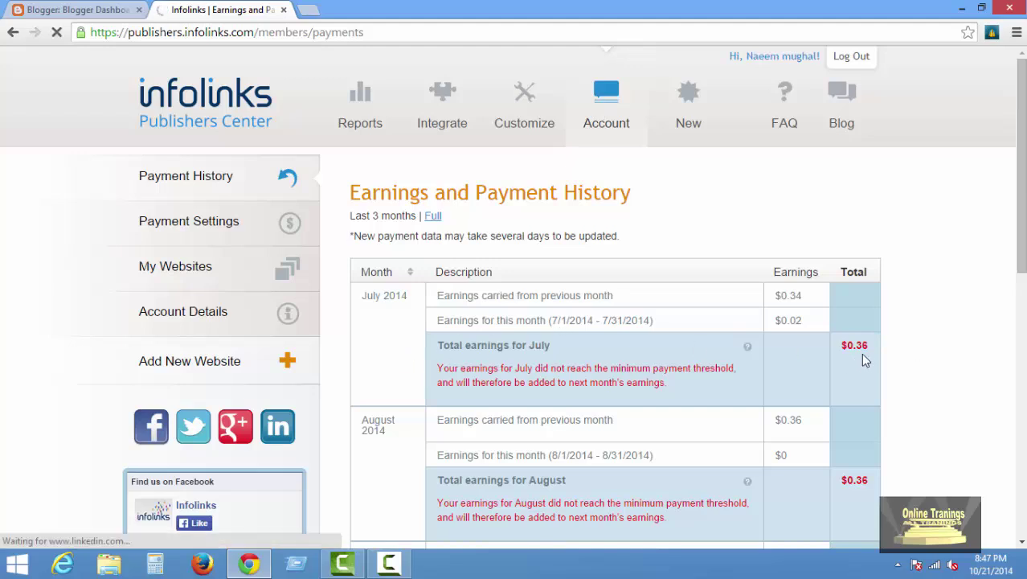
pyautogui.scroll(-1, 540, 438)
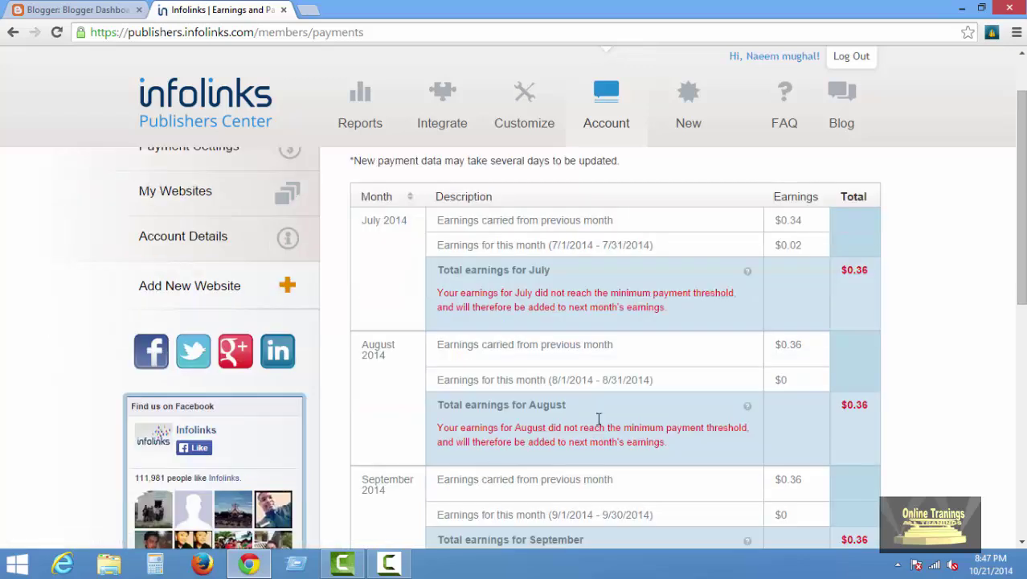
pyautogui.scroll(-2, 845, 411)
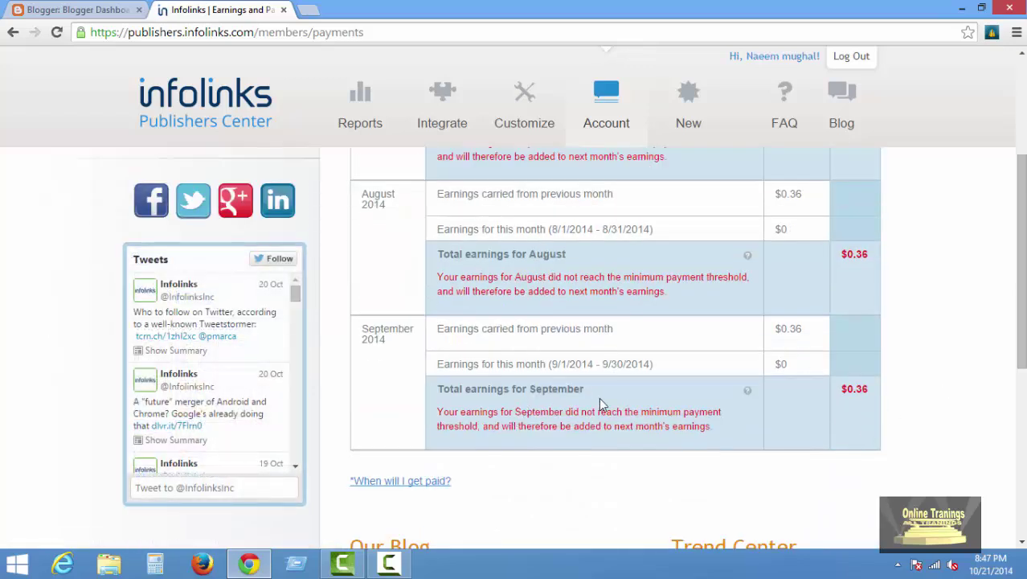
pyautogui.scroll(-3, 606, 424)
pyautogui.scroll(6, 666, 352)
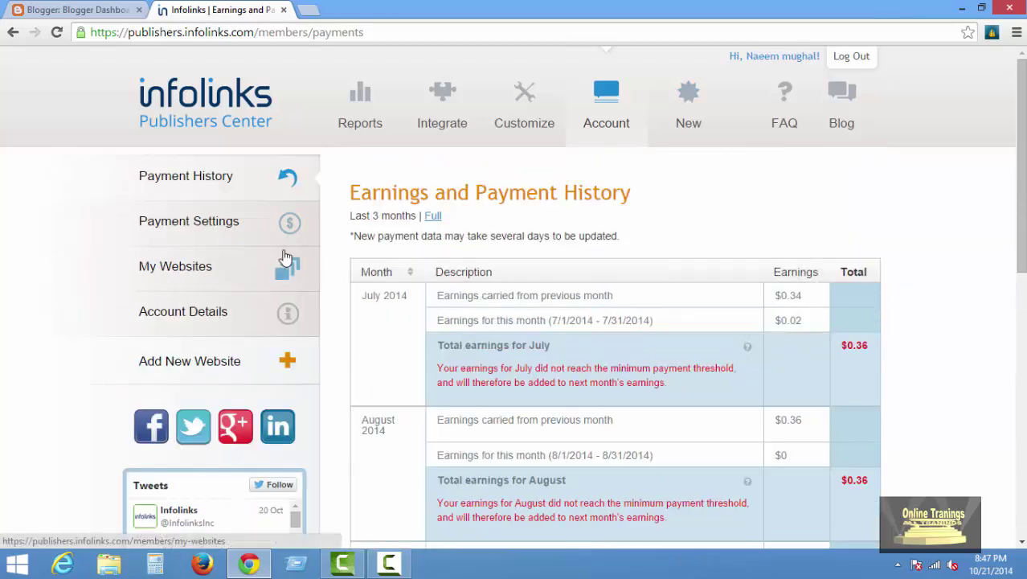
# Show the full earnings and payment history and read through its monthly totals.
pyautogui.click(433, 215)
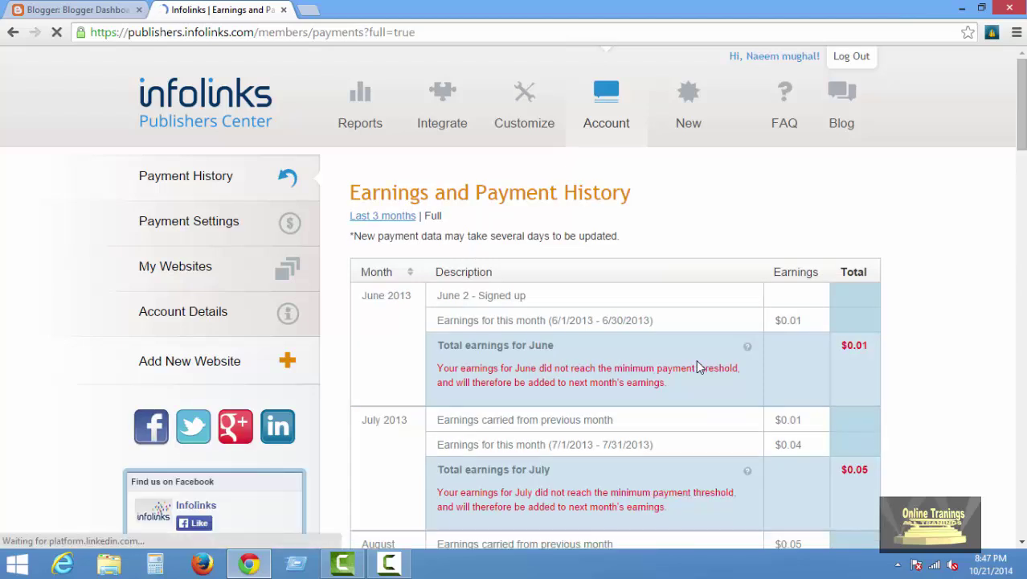
pyautogui.scroll(-3, 722, 369)
pyautogui.scroll(-20, 726, 371)
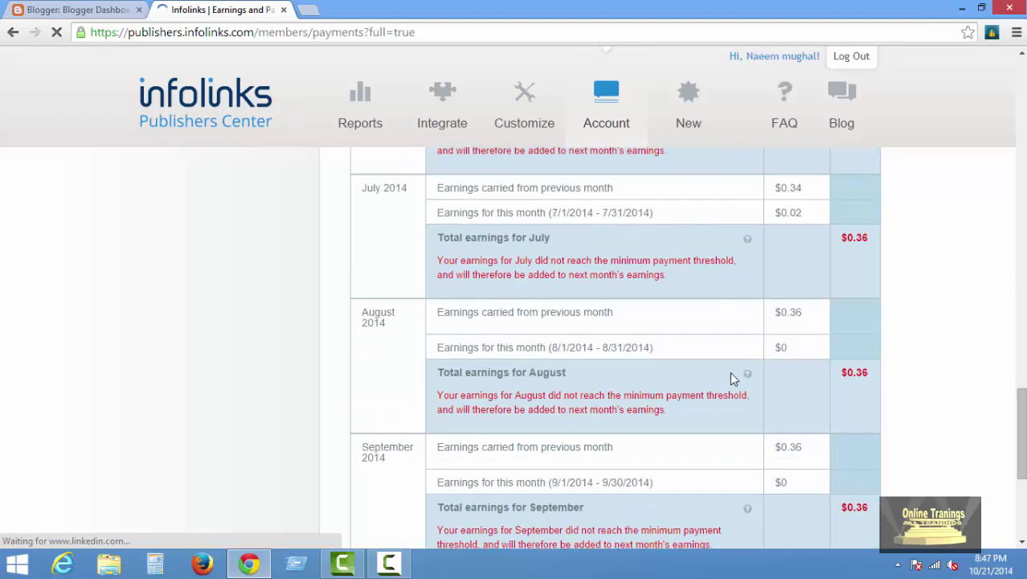
pyautogui.scroll(15, 729, 375)
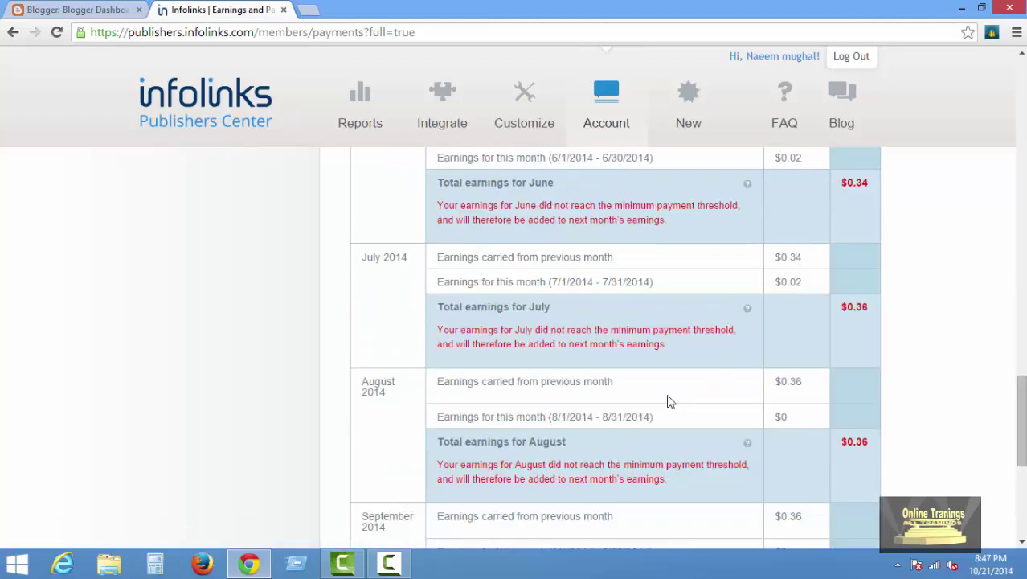
pyautogui.scroll(3, 667, 399)
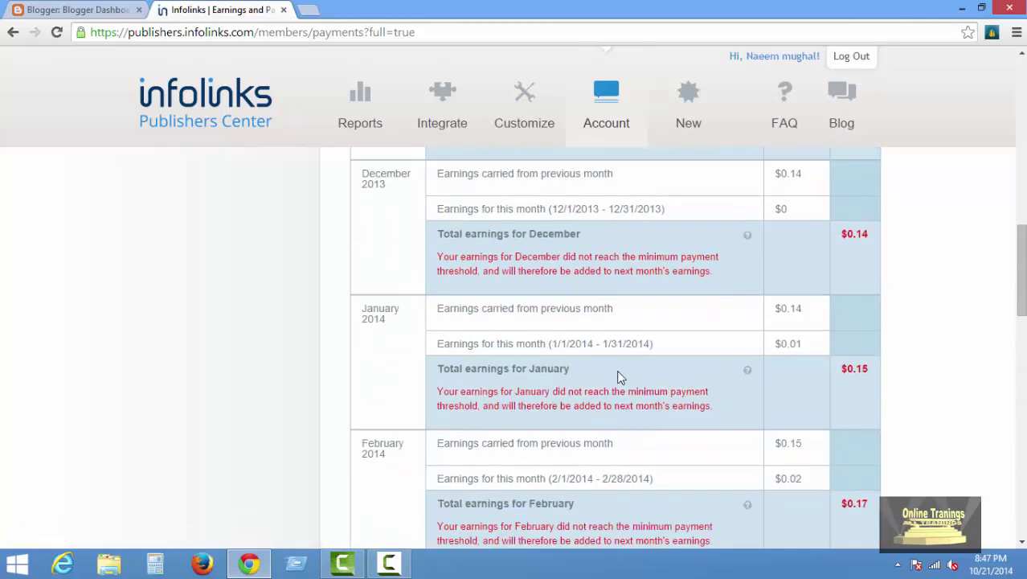
pyautogui.scroll(12, 282, 366)
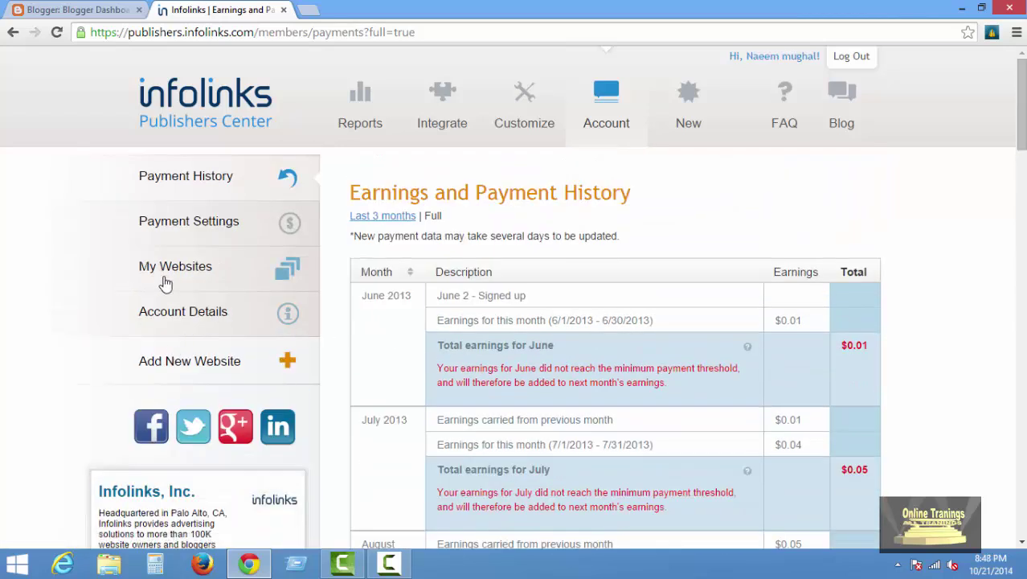
# Open the Payment Settings and go through the contact fields of the Address Details form.
pyautogui.click(202, 228)
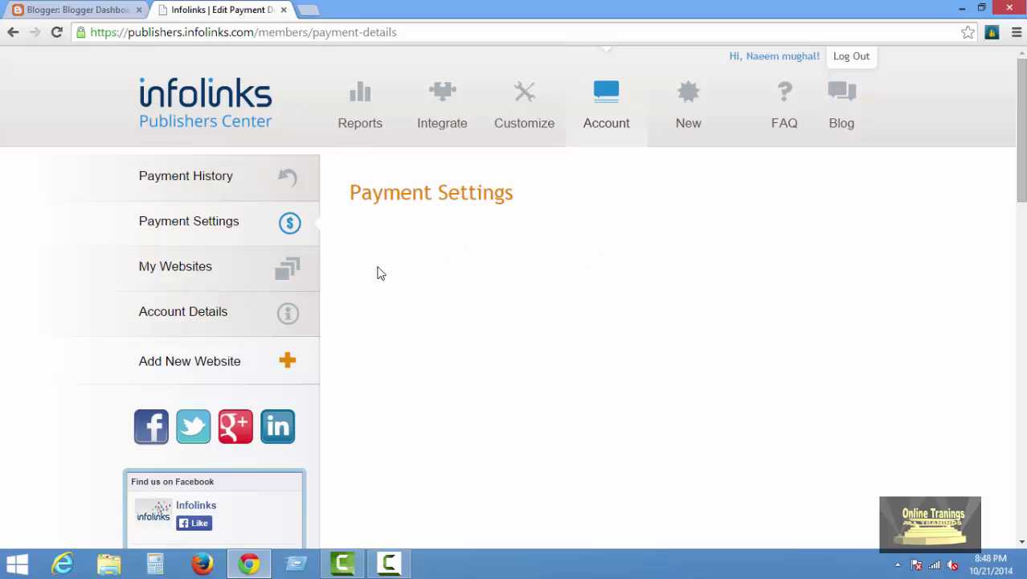
pyautogui.scroll(-4, 606, 272)
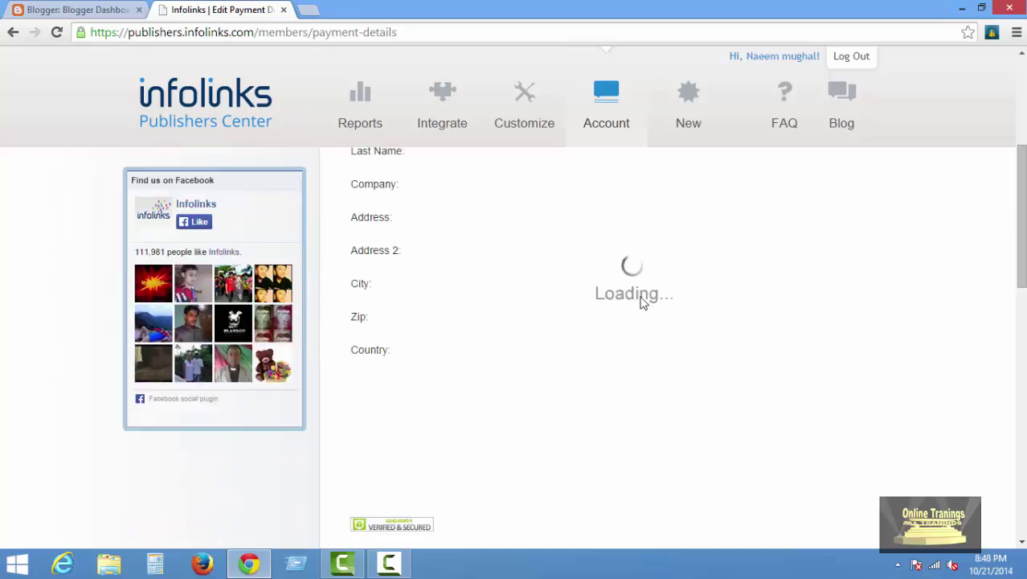
pyautogui.scroll(4, 576, 356)
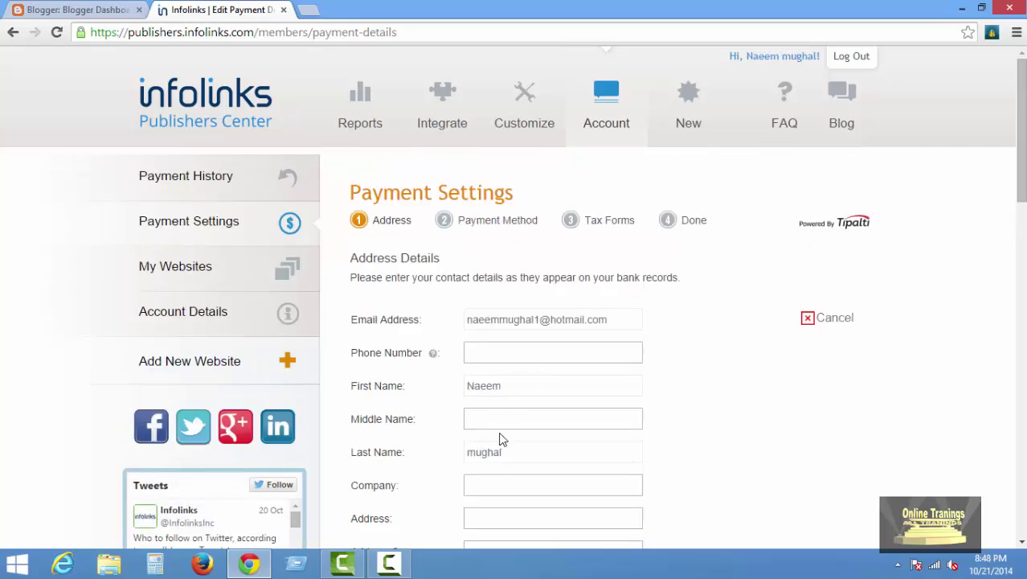
pyautogui.scroll(-4, 496, 314)
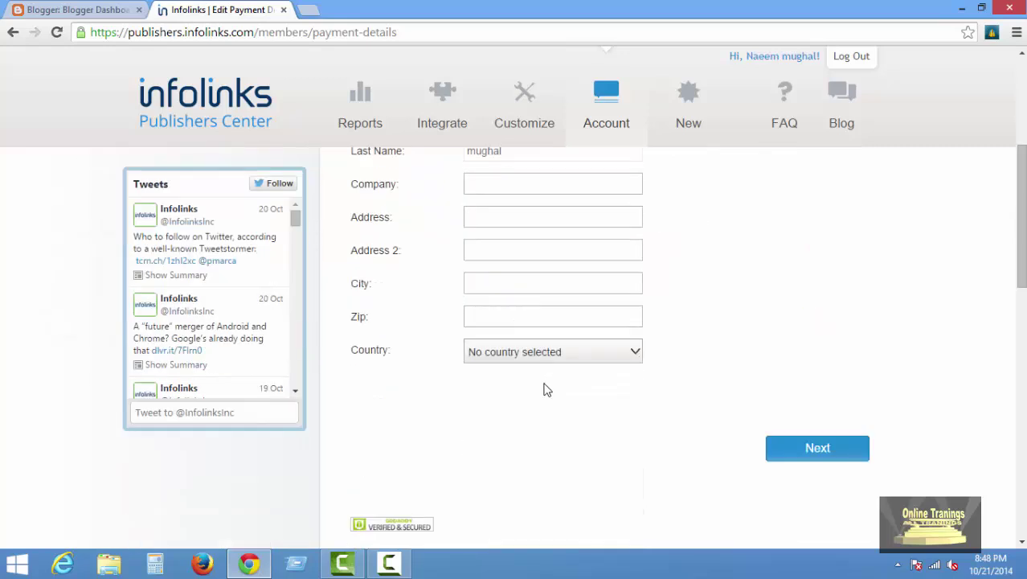
pyautogui.scroll(4, 658, 426)
pyautogui.scroll(-2, 568, 352)
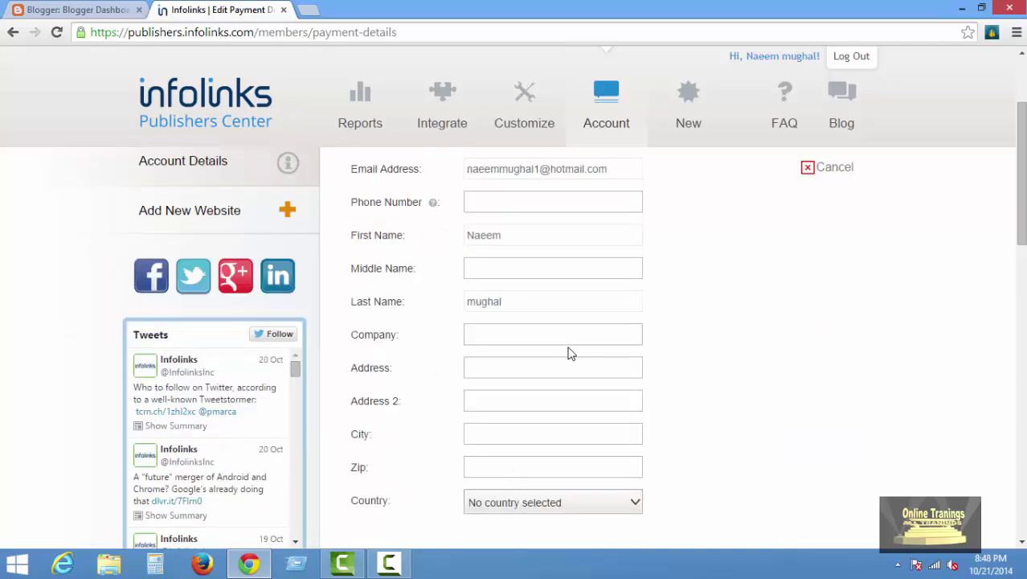
pyautogui.scroll(-6, 643, 351)
pyautogui.scroll(8, 724, 331)
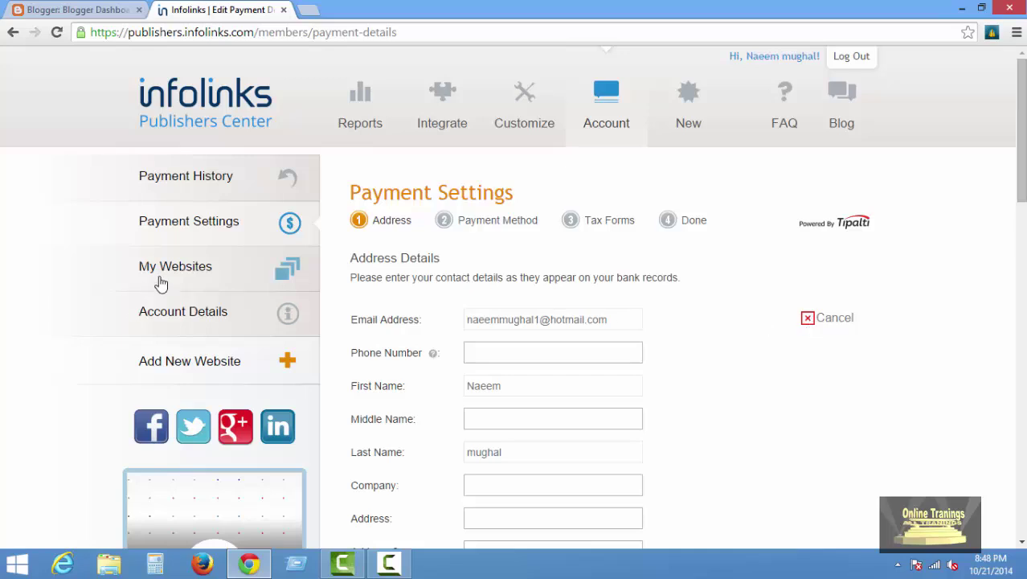
# Open the My Websites list and check the status and category of each registered blog.
pyautogui.click(203, 271)
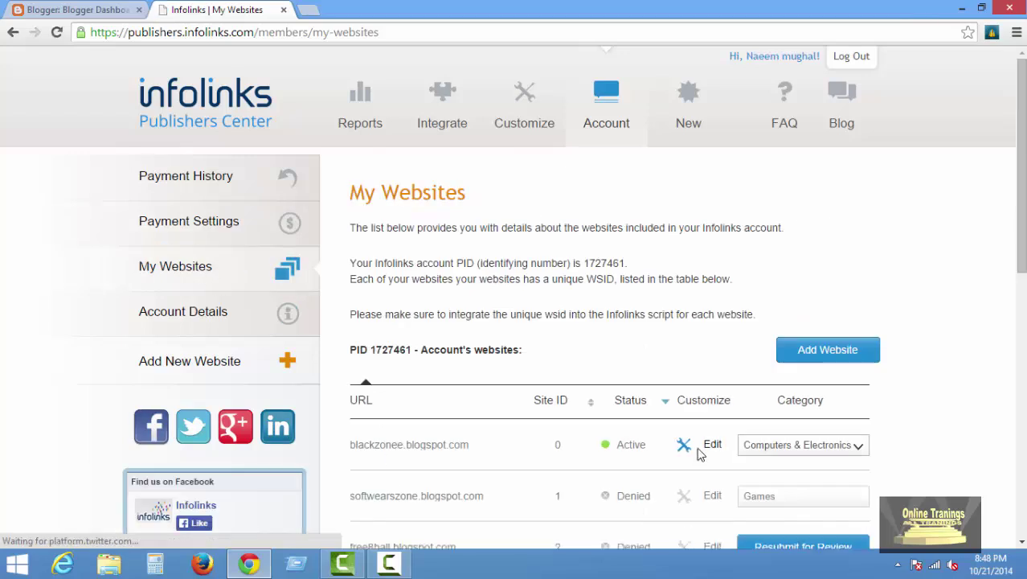
pyautogui.scroll(-2, 704, 452)
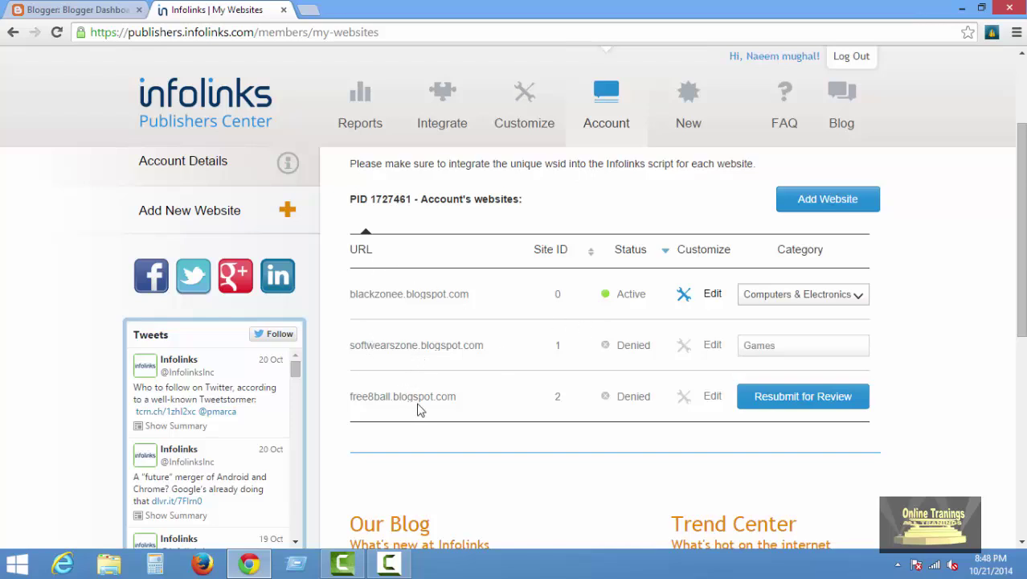
# Examine the free8ball.blogspot.com row in the My Websites list, including its site ID, status and resubmission option.
pyautogui.moveTo(346, 395); pyautogui.dragTo(422, 404)
pyautogui.click(462, 401)
pyautogui.moveTo(336, 396); pyautogui.dragTo(482, 397)
pyautogui.click(588, 404)
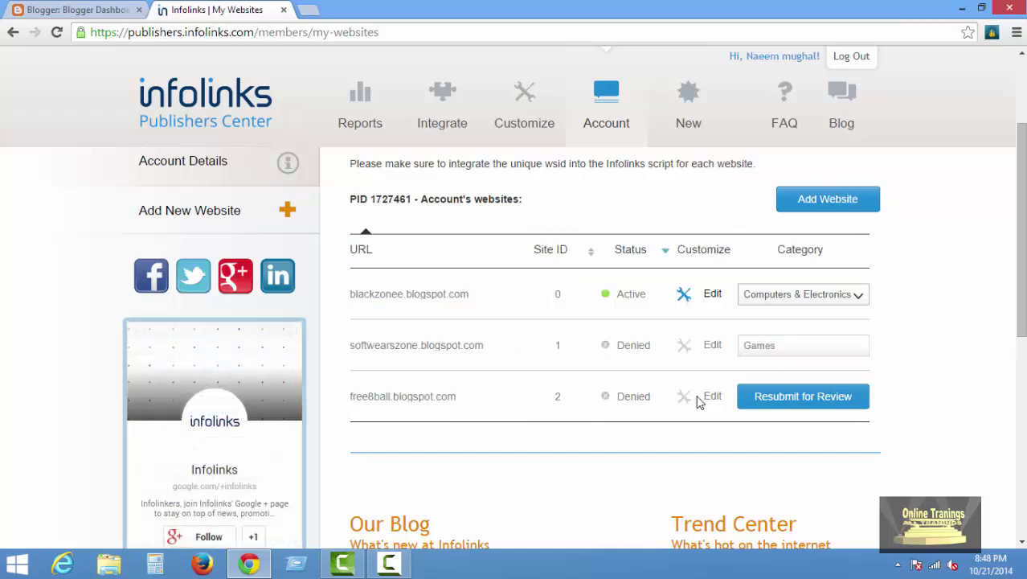
pyautogui.scroll(2, 538, 342)
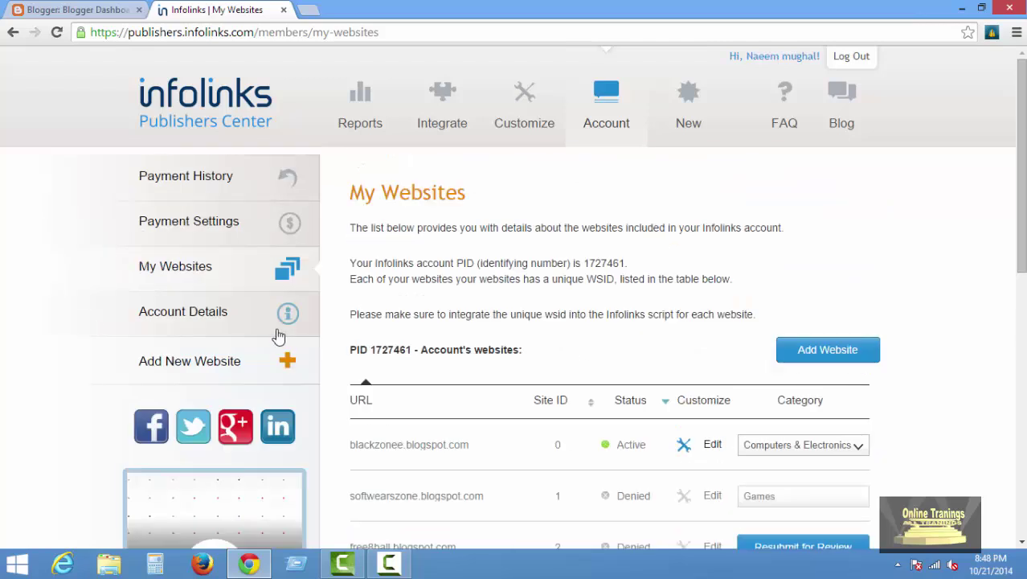
# Open the Add Website form from the account's My Websites list, ready for entering the website URL.
pyautogui.click(359, 119)
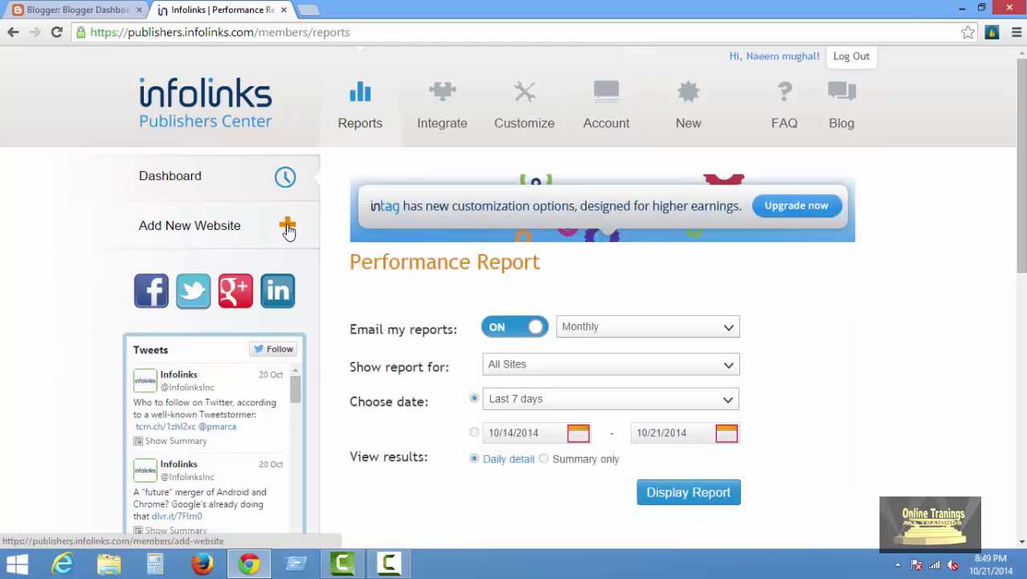
pyautogui.click(607, 113)
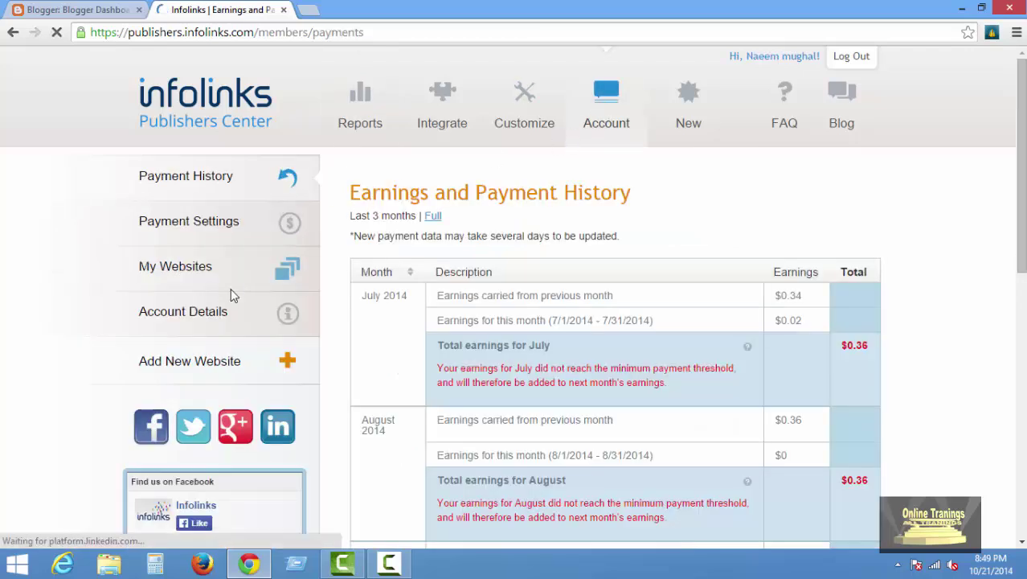
pyautogui.click(203, 273)
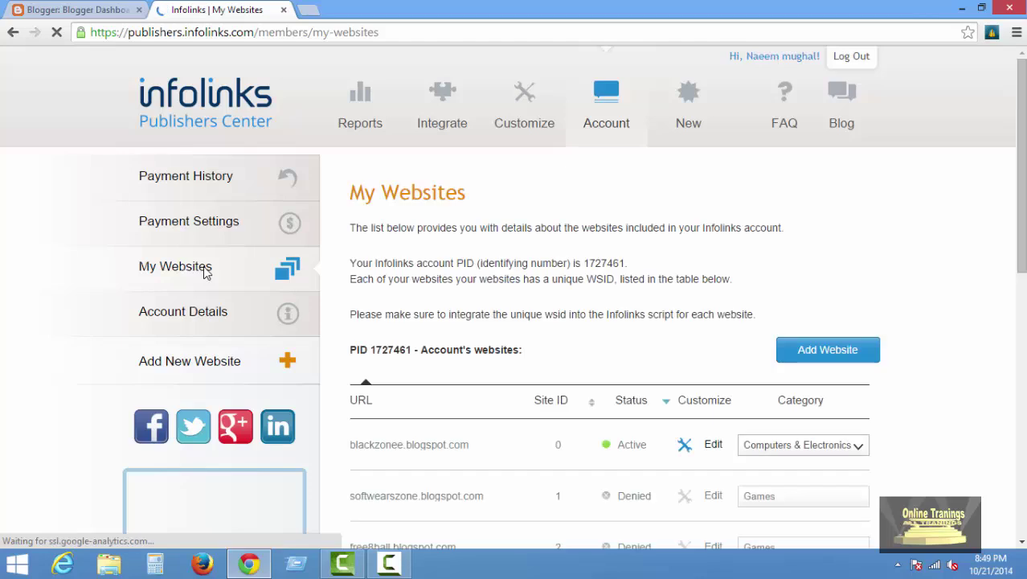
pyautogui.click(828, 352)
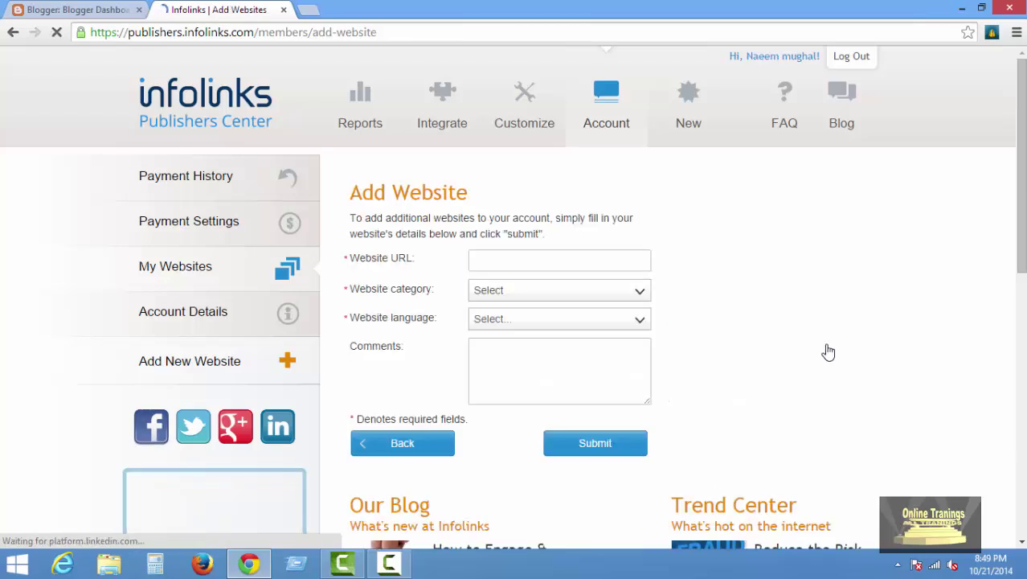
pyautogui.click(530, 259)
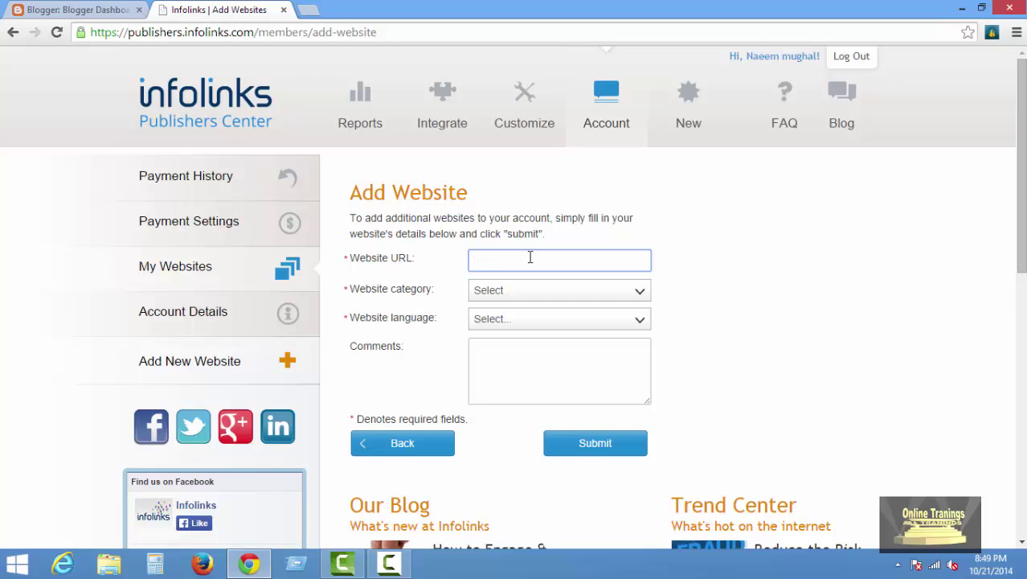
# Open the Registered Downloader blog from the Blogger dashboard, copy its web address and return to the Infolinks Add Website form.
pyautogui.click(112, 9)
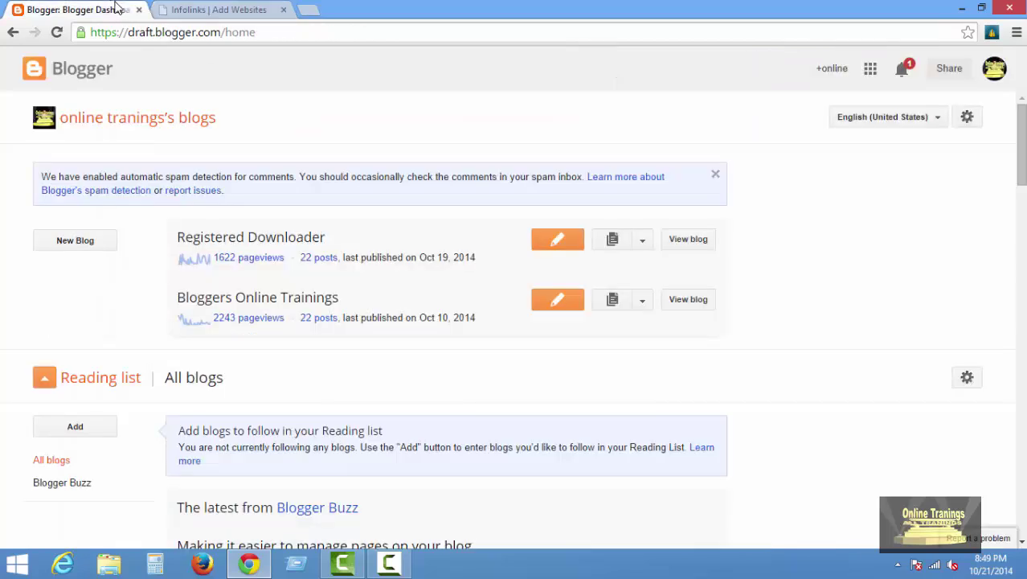
pyautogui.click(702, 241)
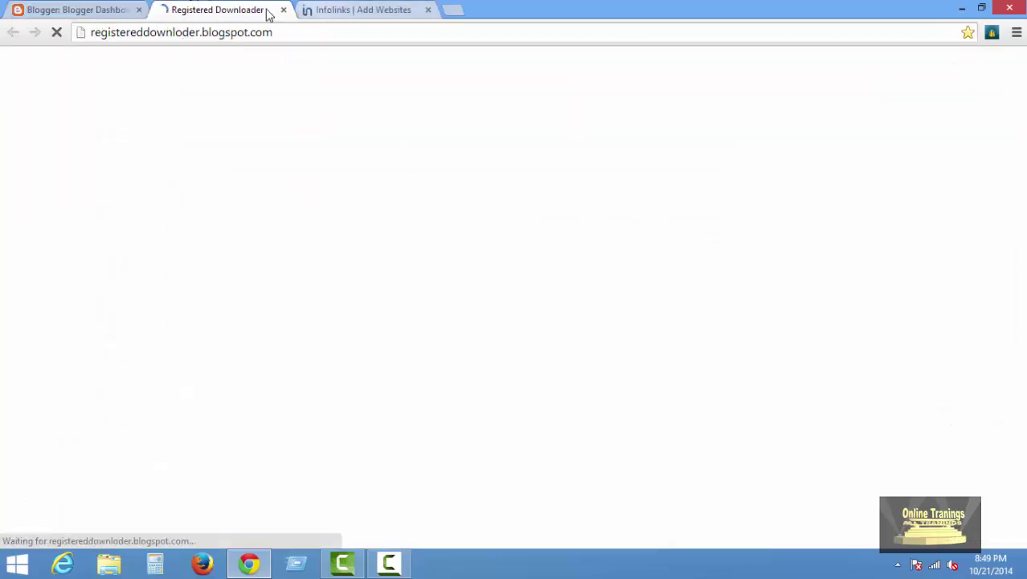
pyautogui.click(291, 32)
pyautogui.rightClick(298, 35)
pyautogui.click(358, 87)
pyautogui.click(356, 13)
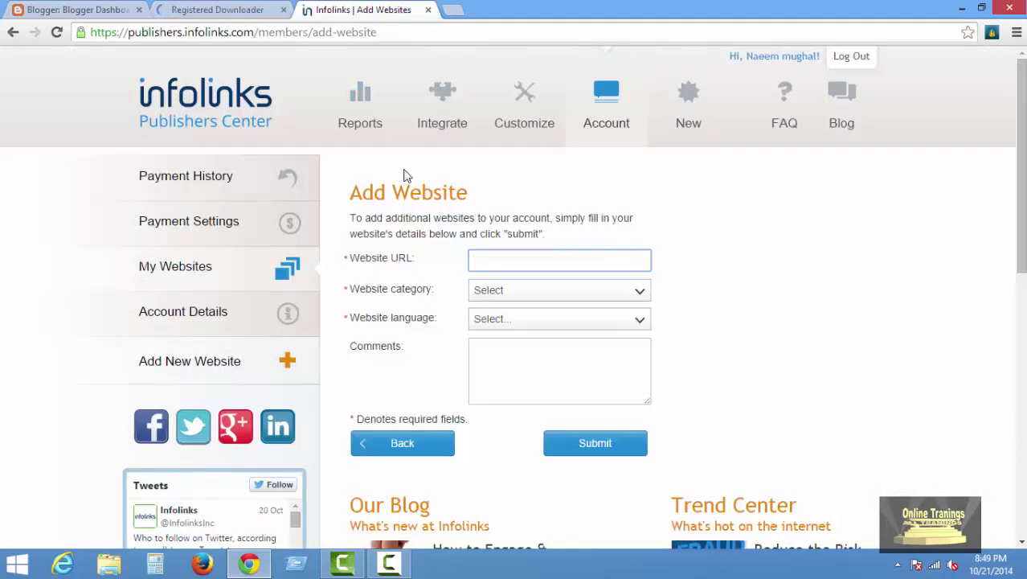
pyautogui.rightClick(501, 260)
pyautogui.click(537, 348)
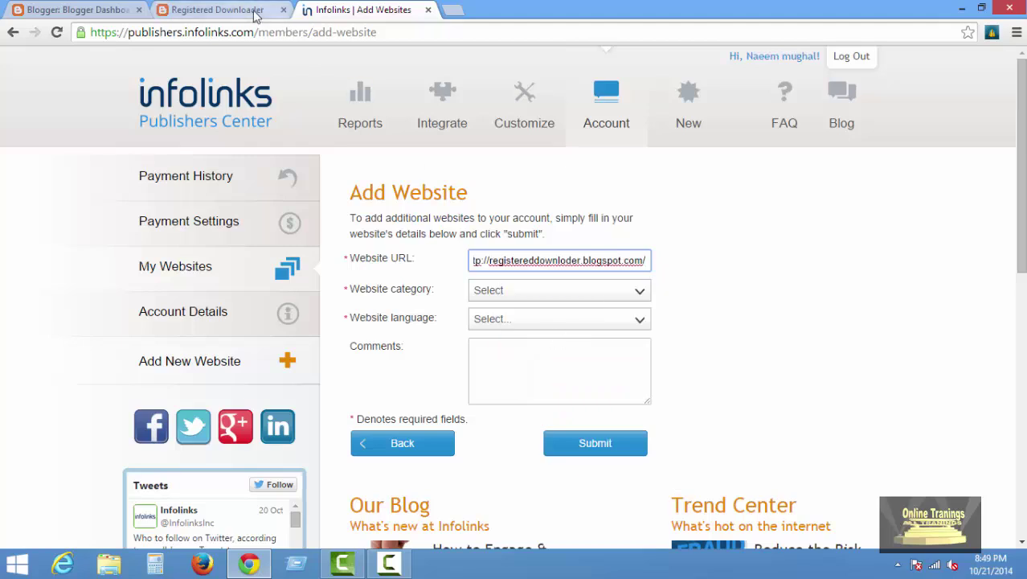
pyautogui.scroll(-4, 651, 341)
pyautogui.scroll(4, 654, 341)
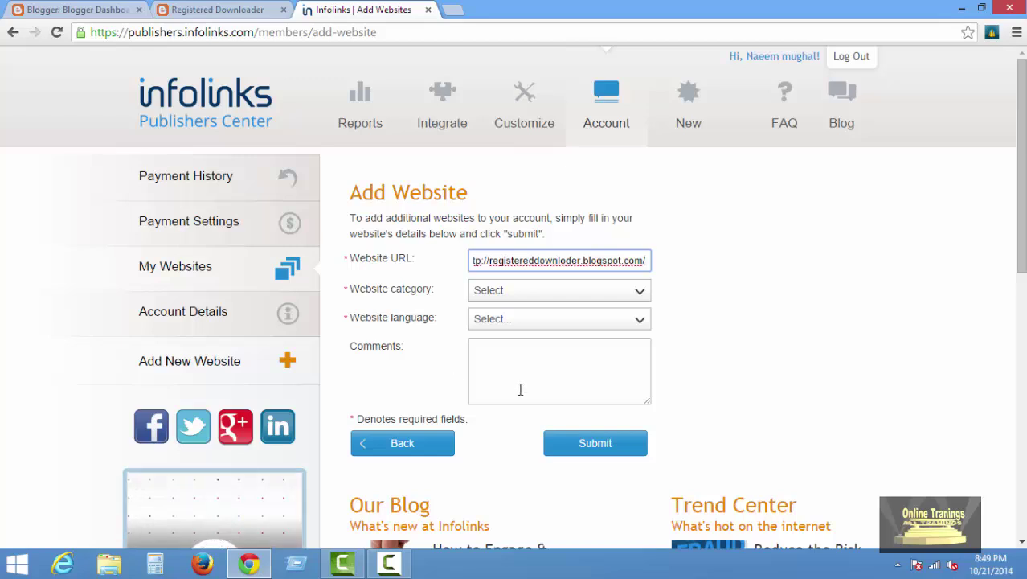
pyautogui.click(418, 448)
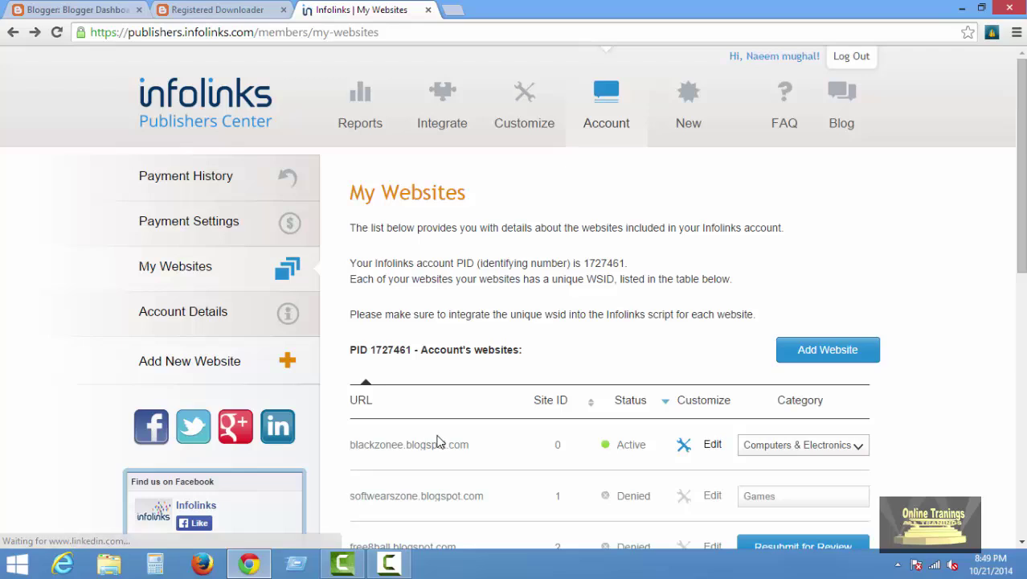
pyautogui.scroll(-2, 482, 435)
pyautogui.scroll(2, 604, 419)
pyautogui.click(835, 349)
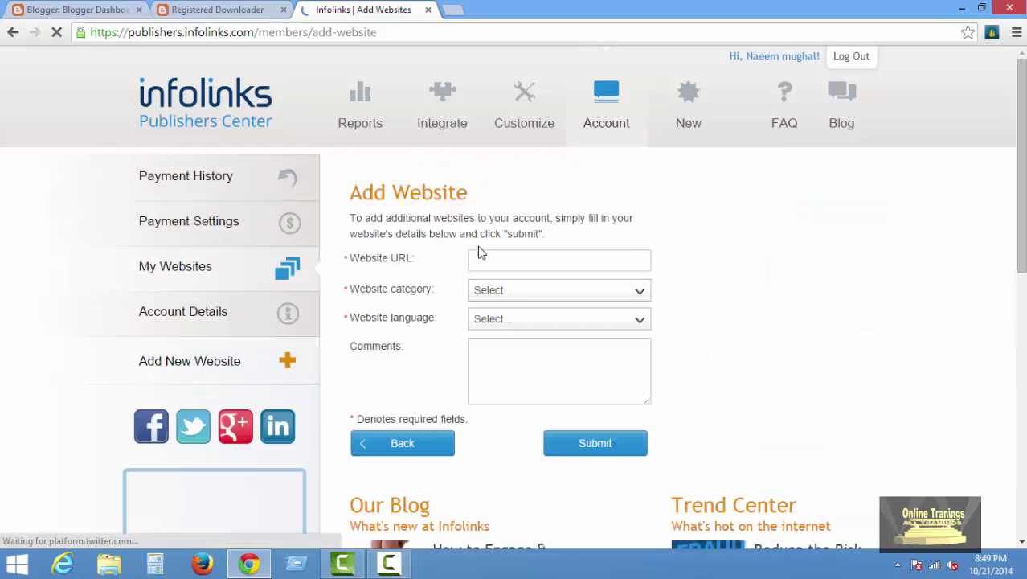
pyautogui.rightClick(500, 258)
pyautogui.click(537, 342)
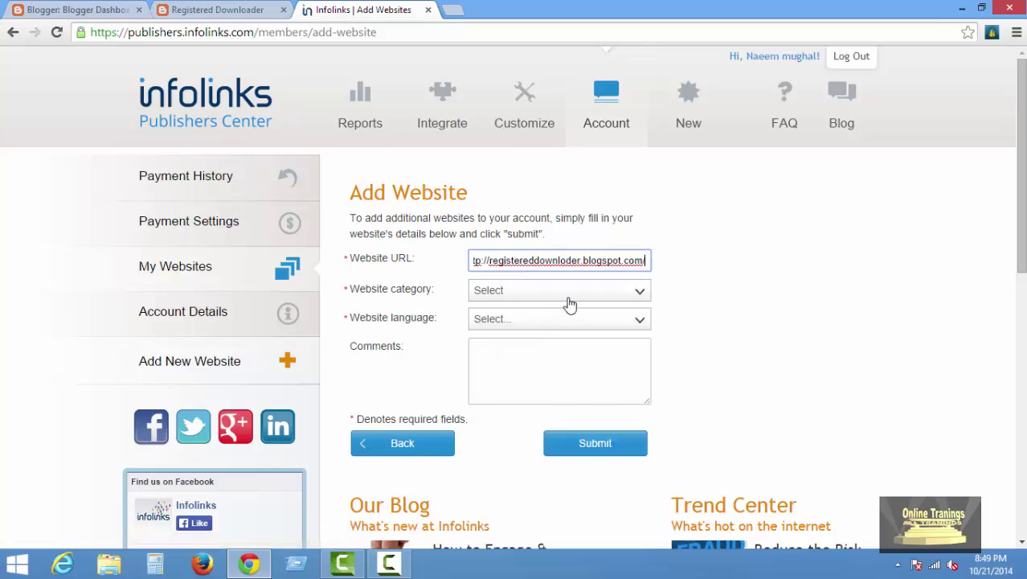
# Look through the available website categories and set the category to Internet & Telecom.
pyautogui.click(580, 297)
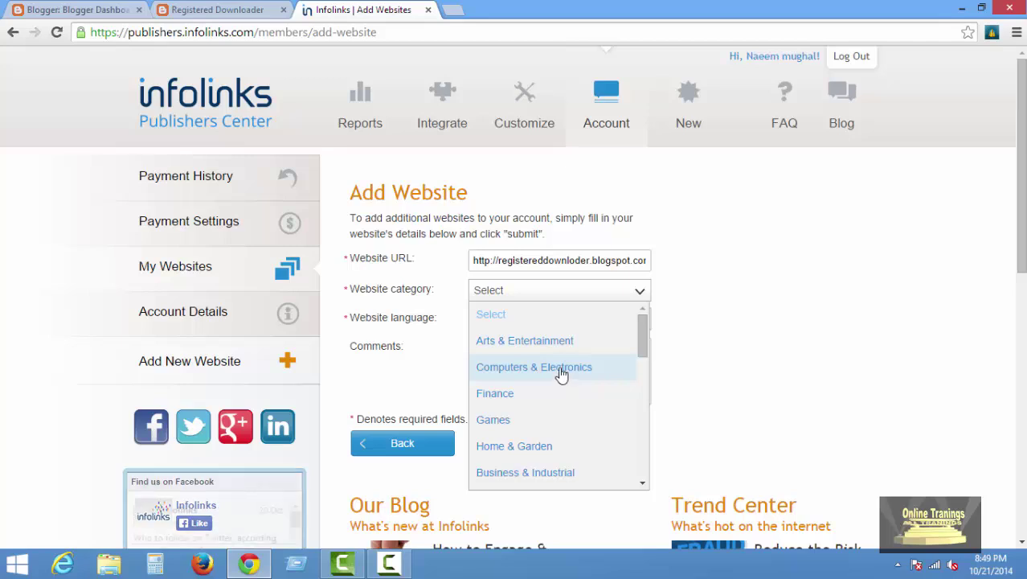
pyautogui.scroll(-1, 561, 375)
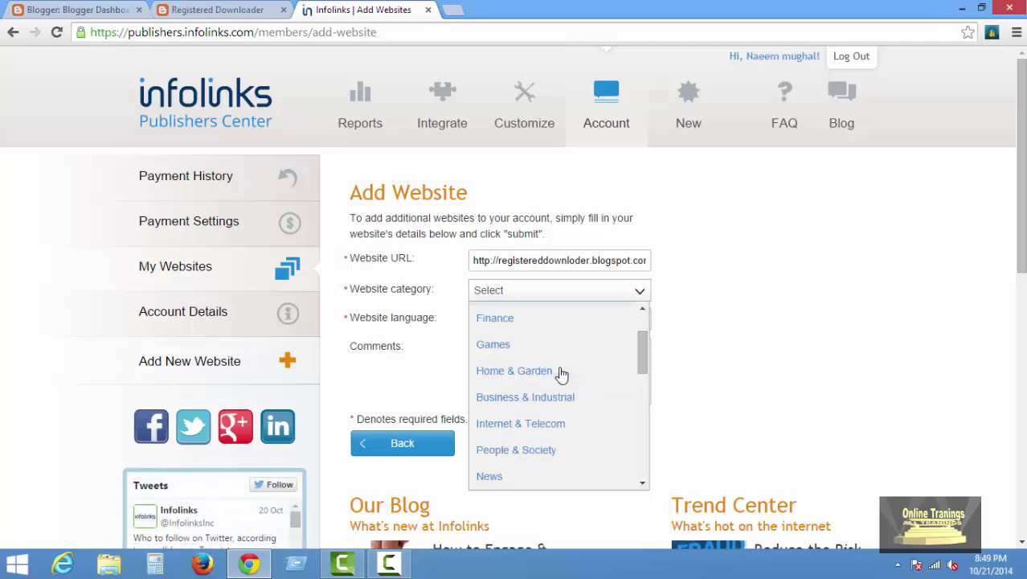
pyautogui.scroll(-1, 561, 374)
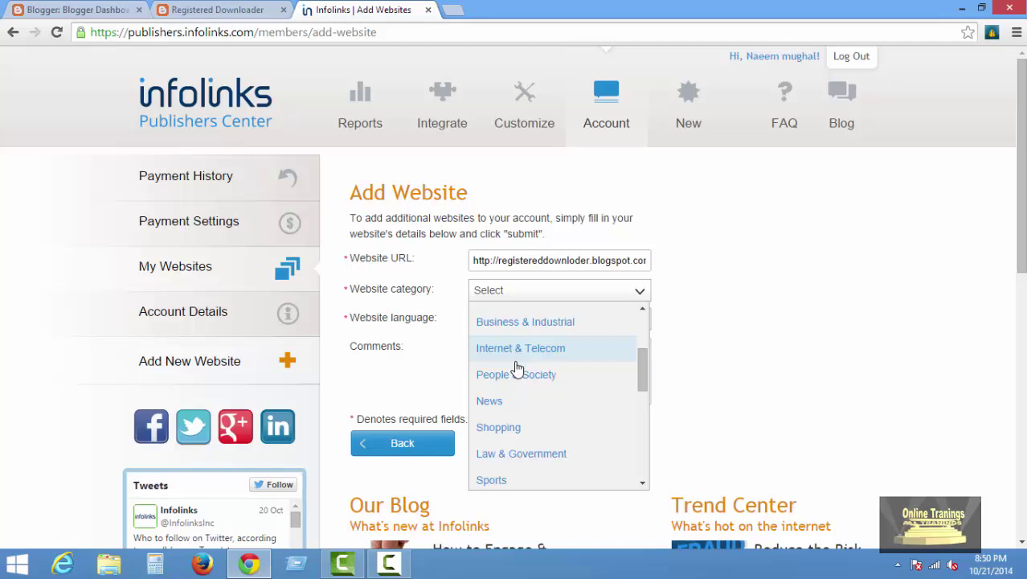
pyautogui.scroll(-1, 516, 426)
pyautogui.scroll(-1, 541, 454)
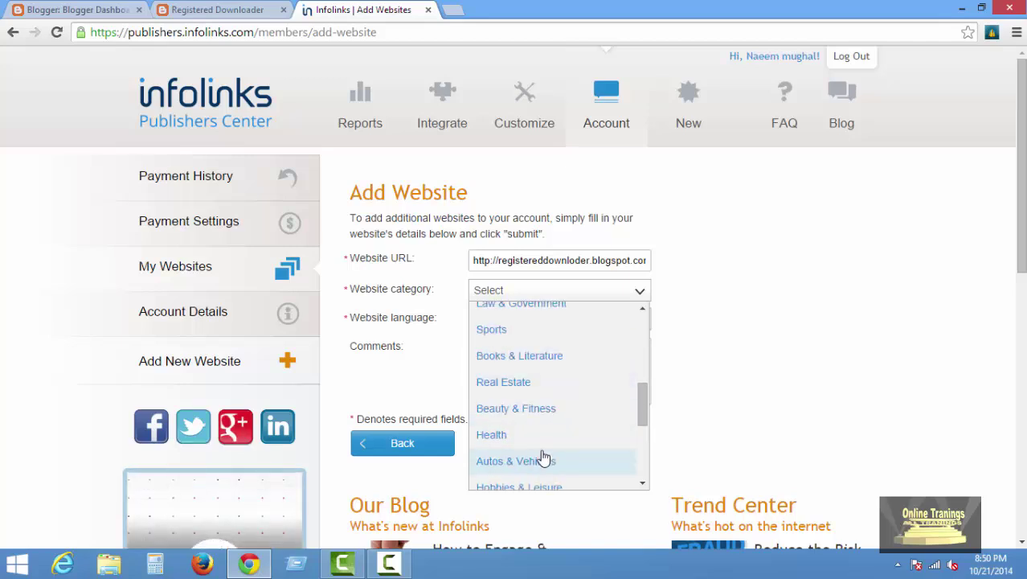
pyautogui.scroll(-1, 547, 448)
pyautogui.scroll(-1, 564, 438)
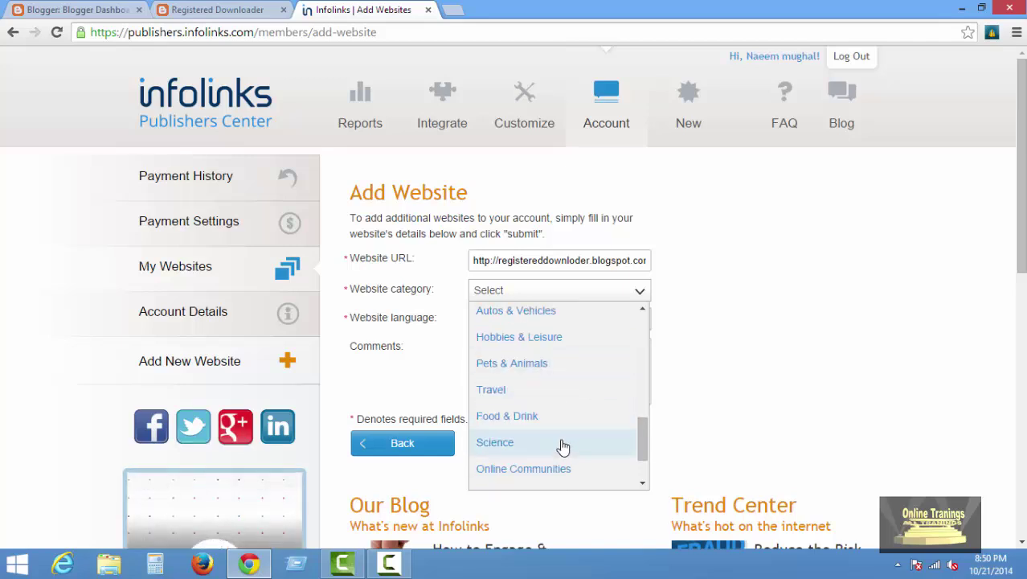
pyautogui.scroll(-1, 559, 477)
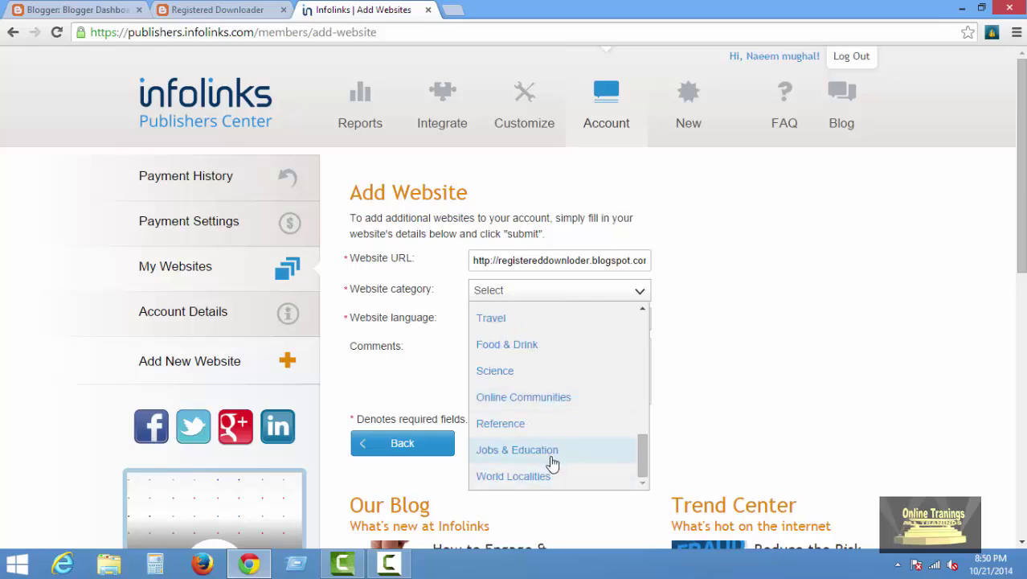
pyautogui.scroll(-1, 557, 476)
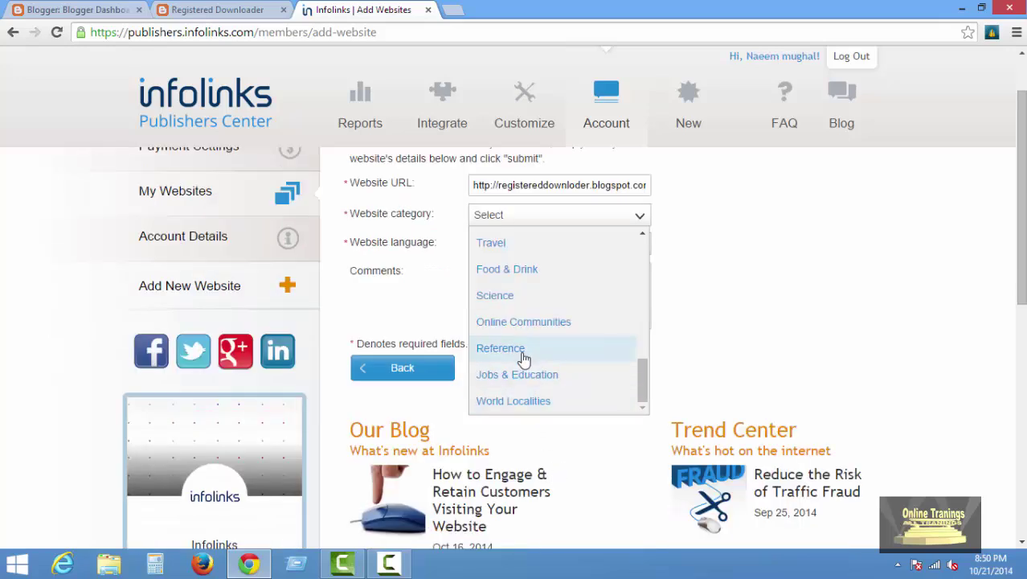
pyautogui.scroll(3, 521, 301)
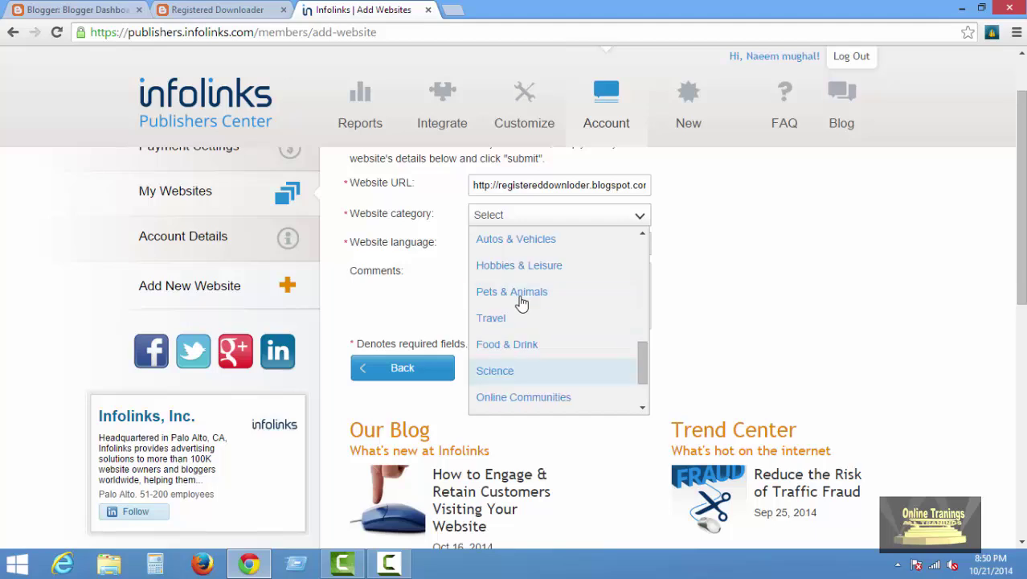
pyautogui.scroll(3, 544, 294)
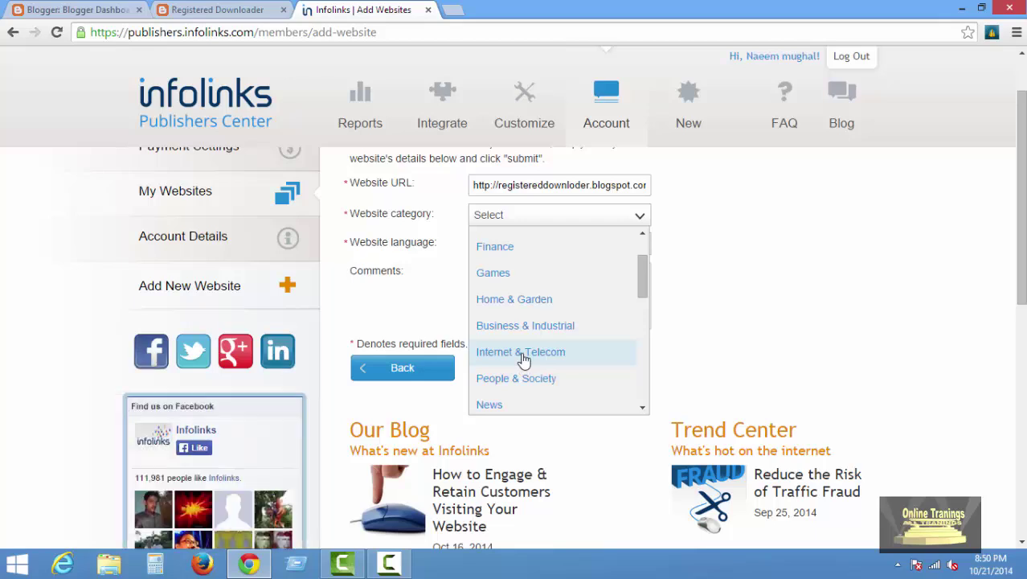
pyautogui.click(523, 353)
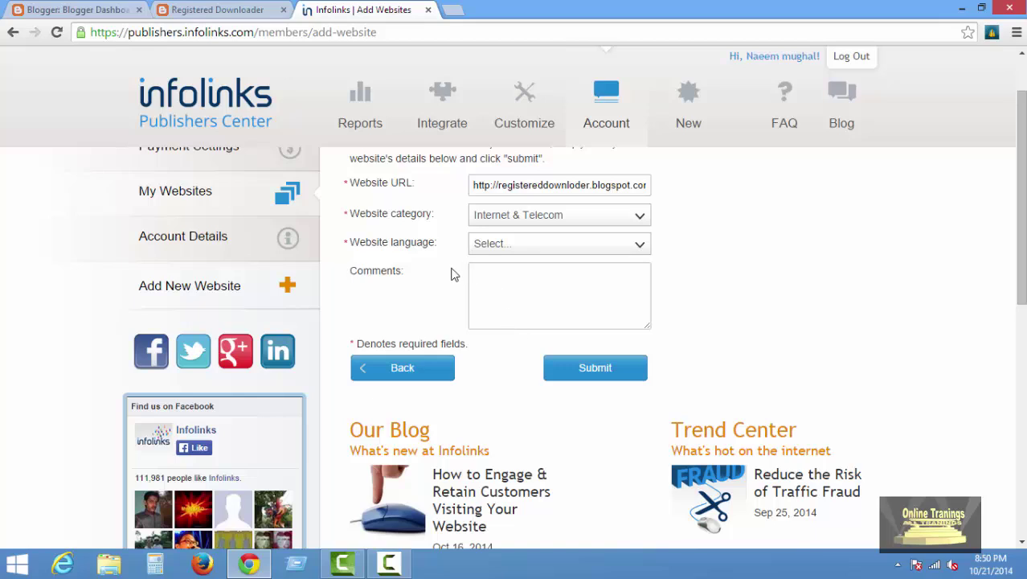
# Set the website language to English and submit the new website to the account.
pyautogui.click(493, 246)
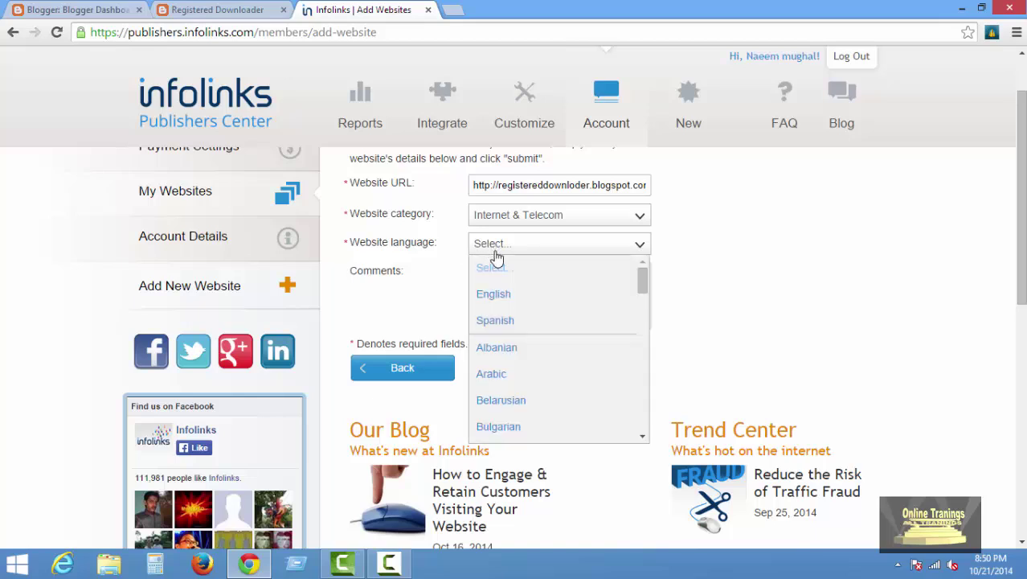
pyautogui.click(512, 301)
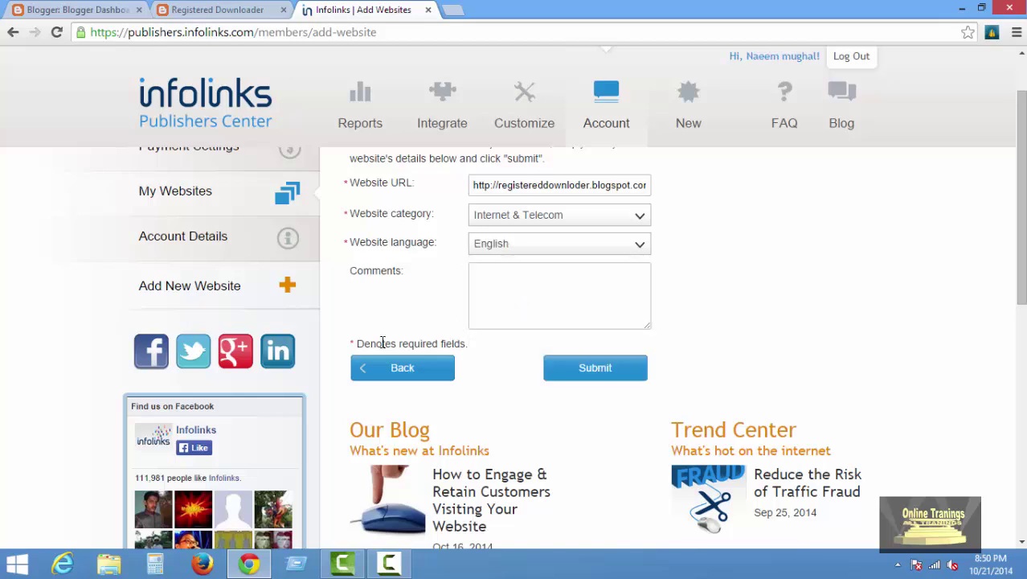
pyautogui.click(595, 369)
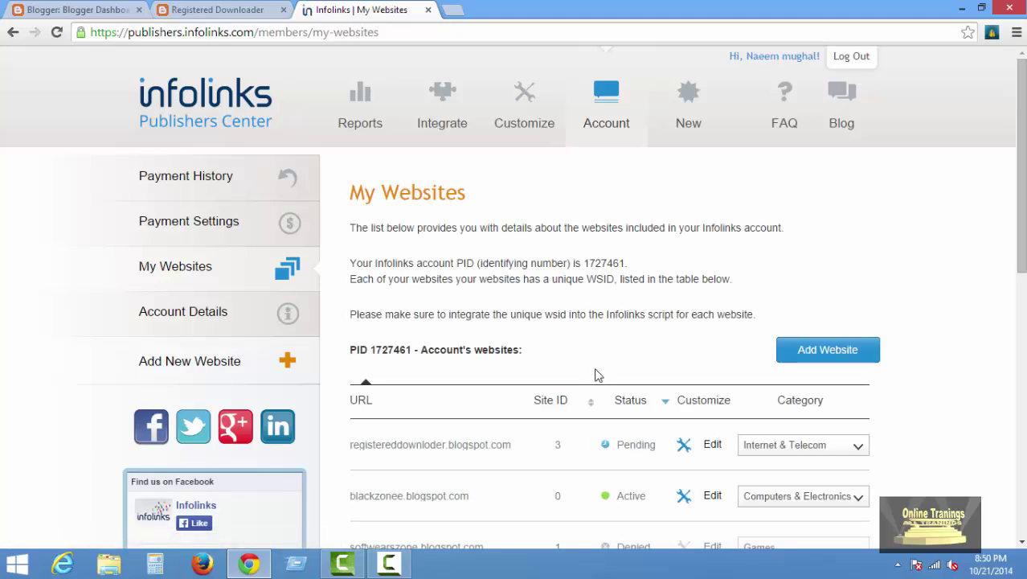
# Check the review status of registereddownloder.blogspot.com in the My Websites list and look through its category options, keeping Internet & Telecom.
pyautogui.scroll(-1, 655, 449)
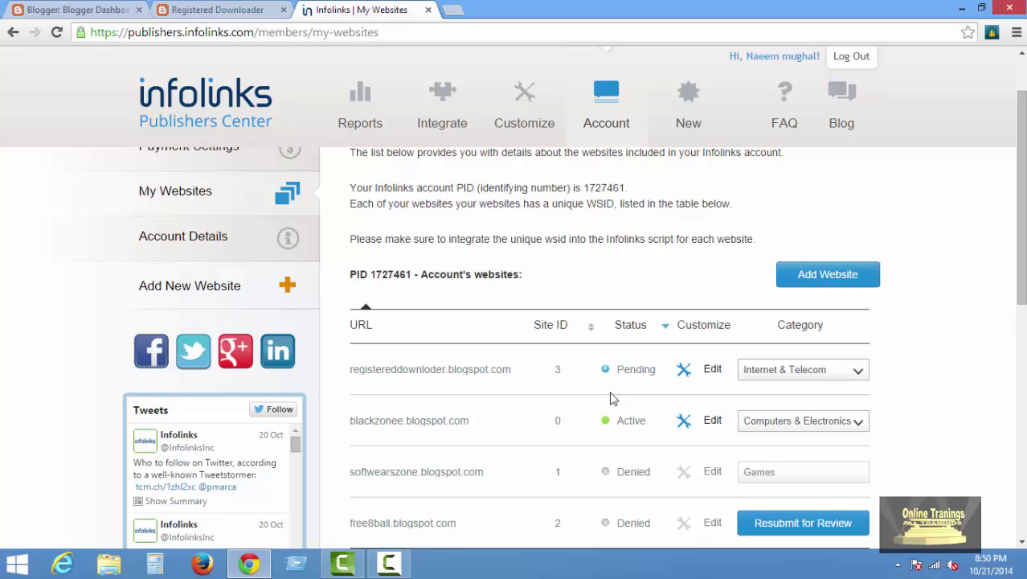
pyautogui.scroll(-1, 665, 391)
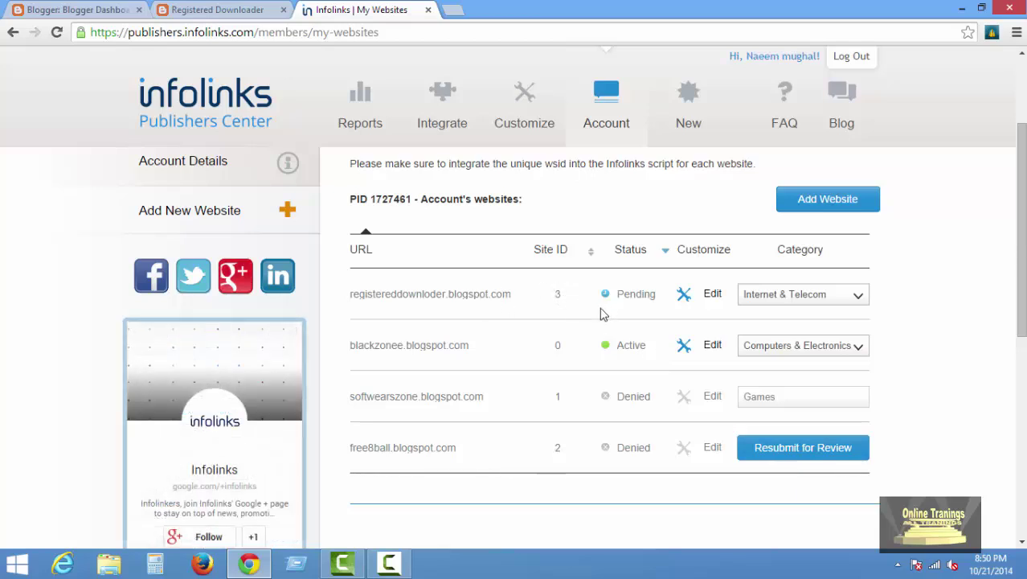
pyautogui.click(855, 302)
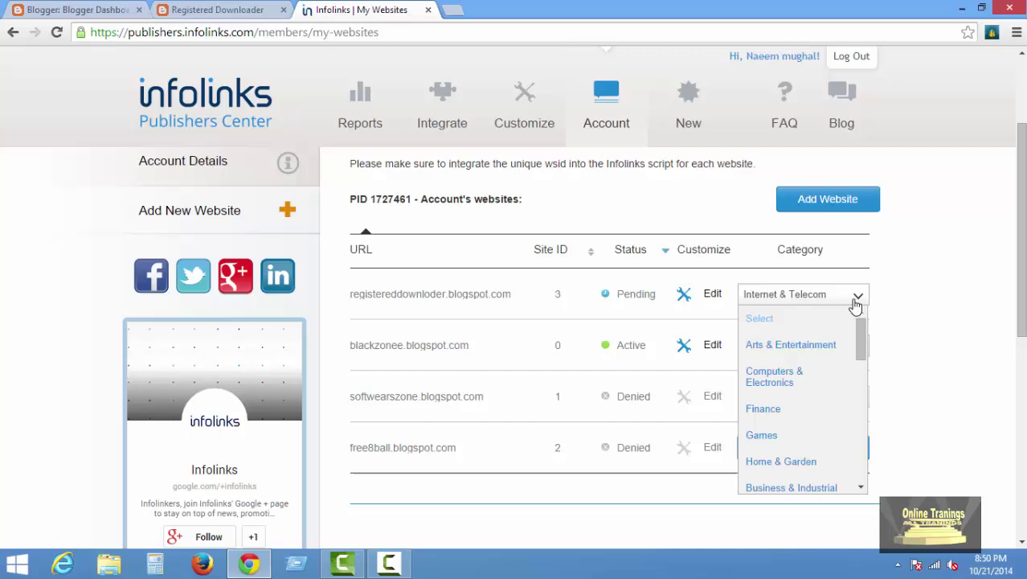
pyautogui.click(905, 305)
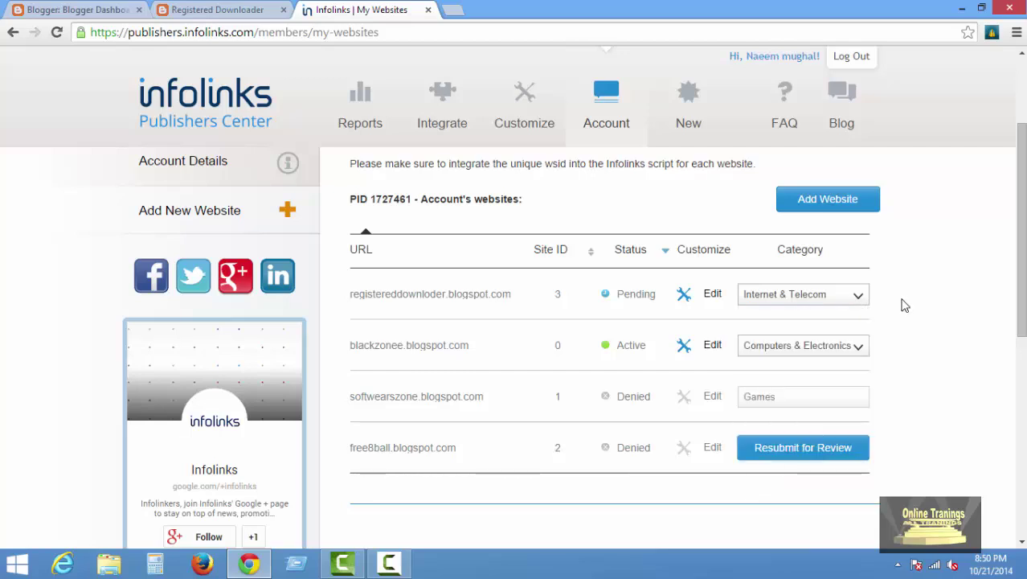
pyautogui.click(858, 301)
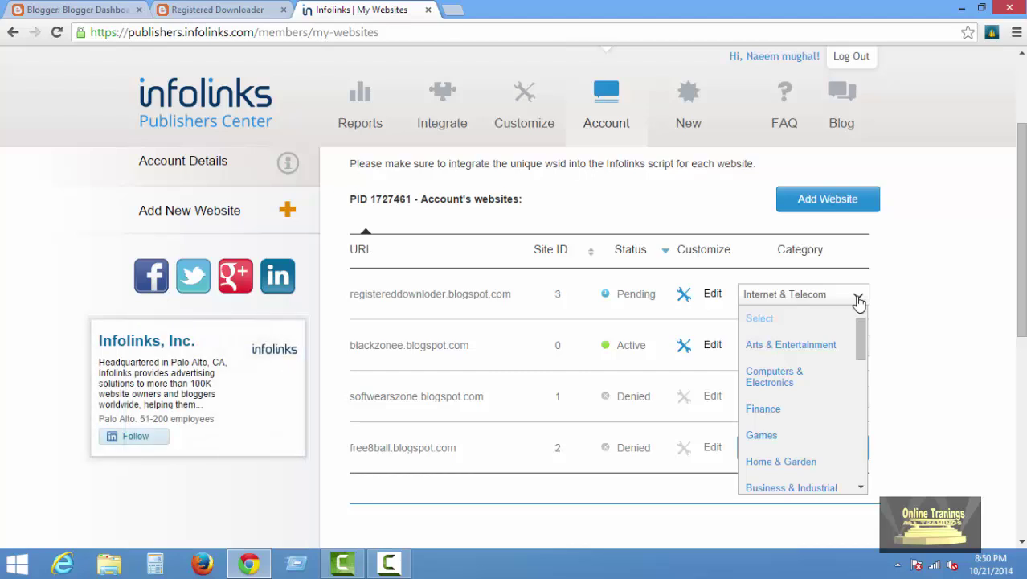
pyautogui.scroll(-1, 823, 405)
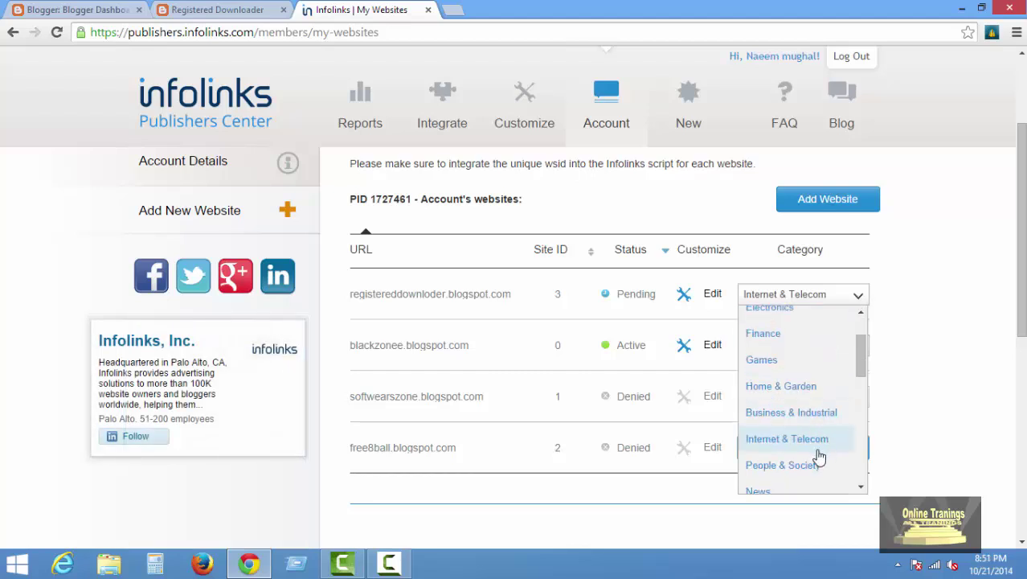
pyautogui.scroll(-2, 812, 453)
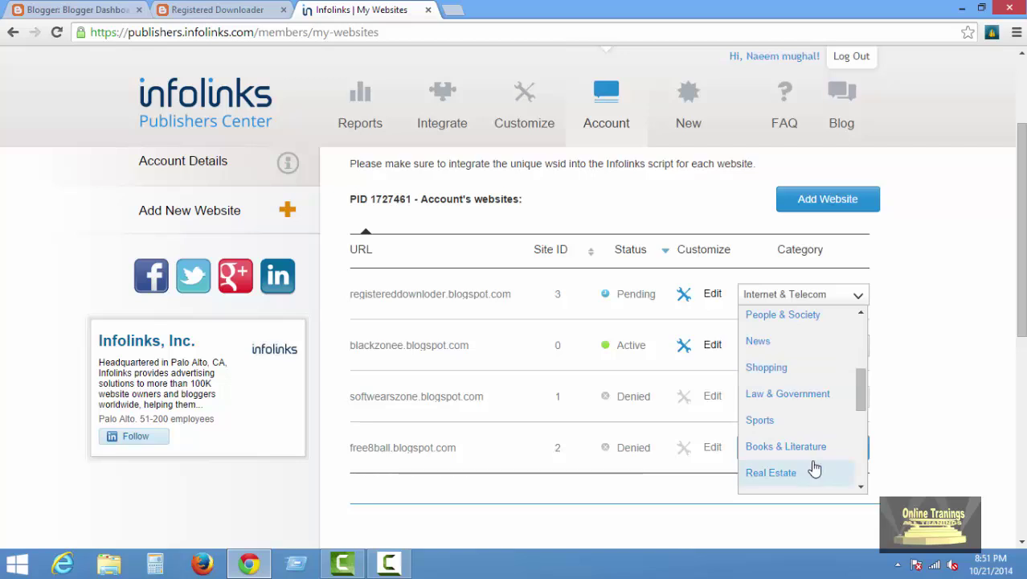
pyautogui.scroll(2, 796, 455)
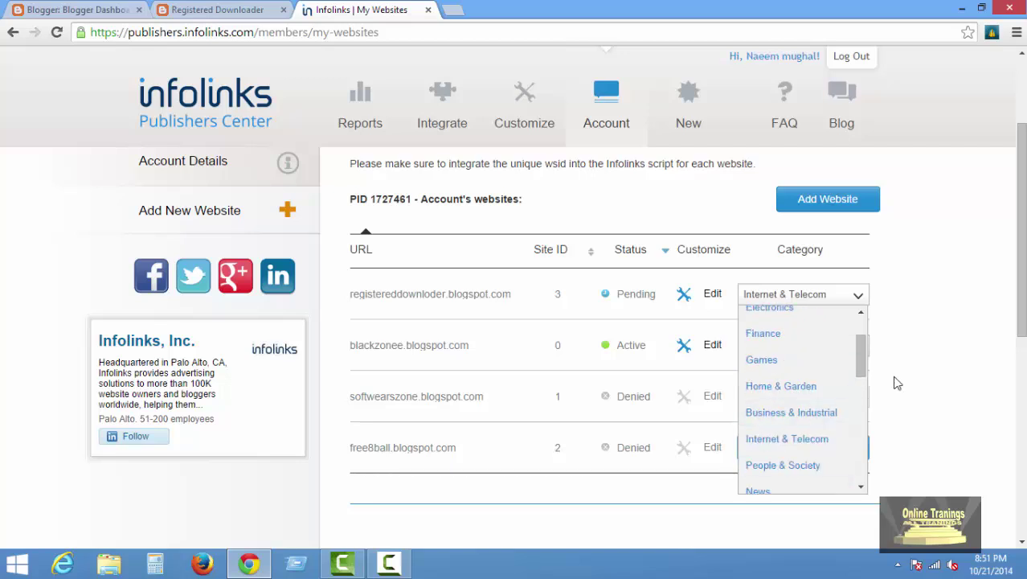
pyautogui.scroll(1, 828, 429)
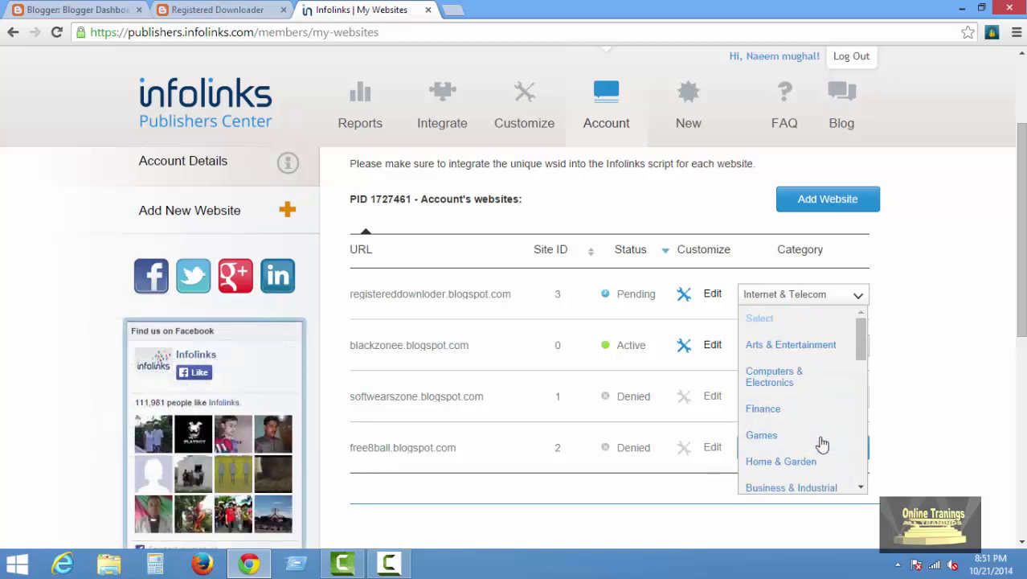
pyautogui.click(794, 384)
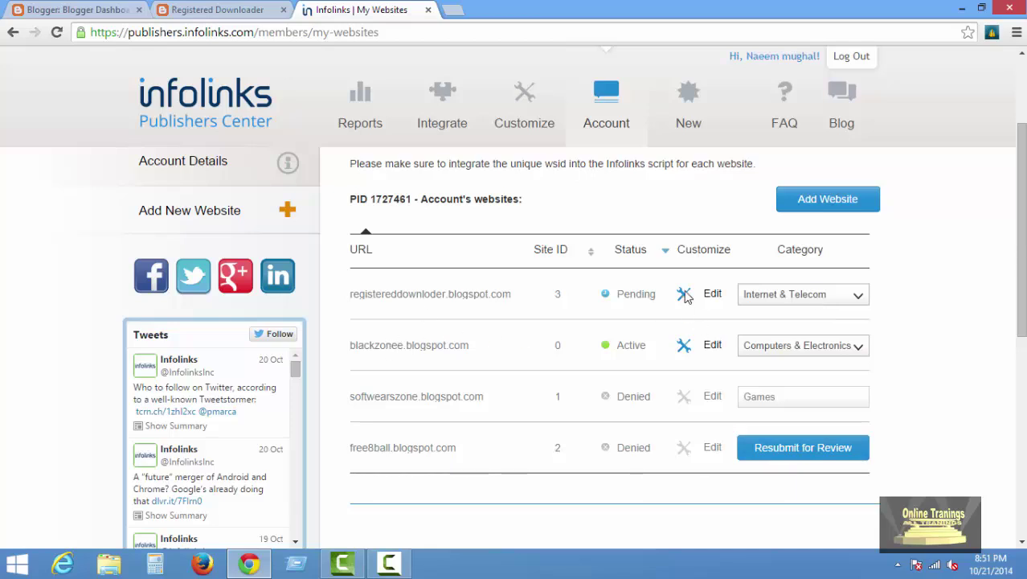
pyautogui.scroll(1, 228, 264)
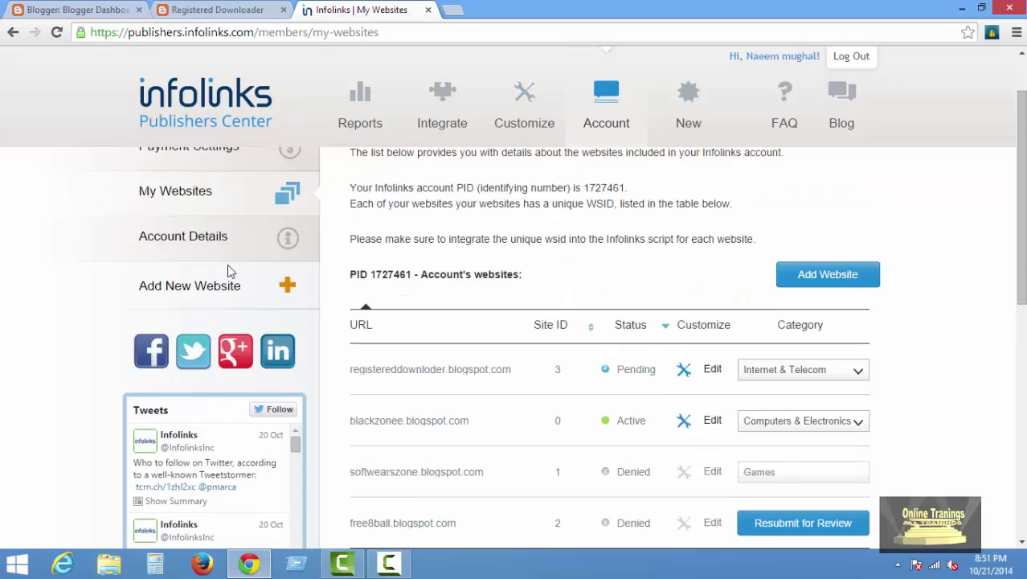
pyautogui.click(183, 204)
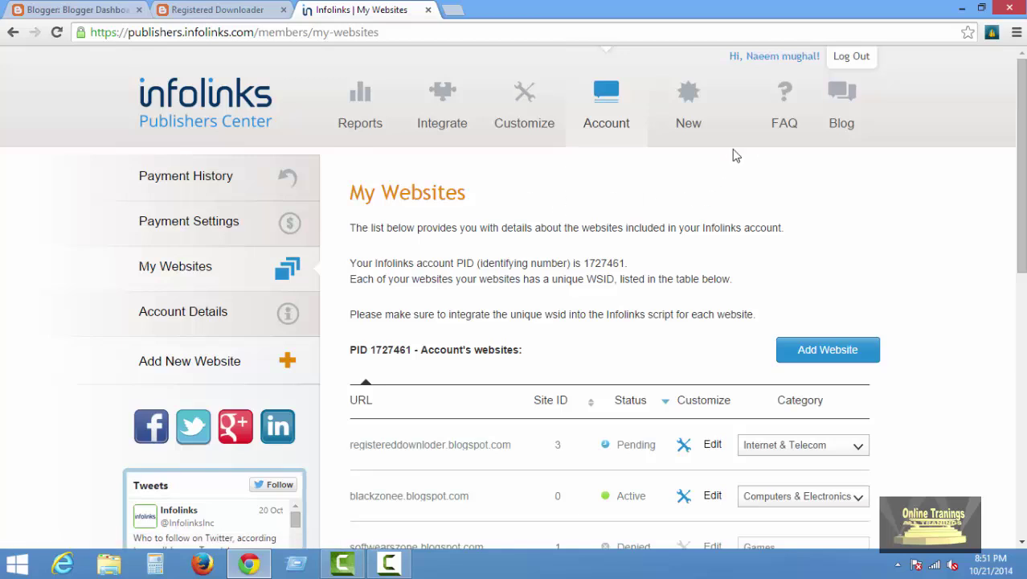
# Log out of the Infolinks account and sign back in as a publisher with the account e-mail and password.
pyautogui.click(841, 64)
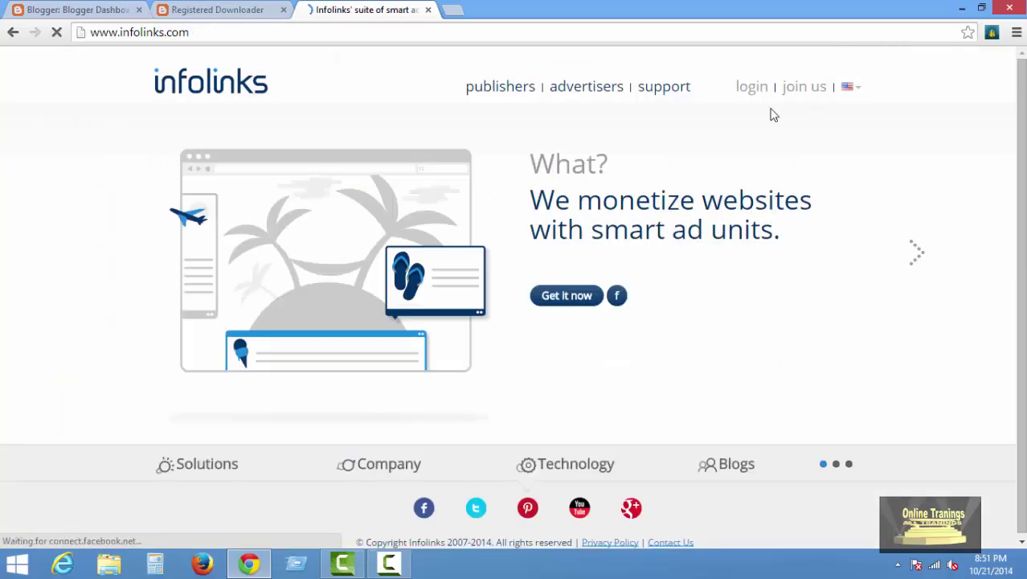
pyautogui.moveTo(758, 94)
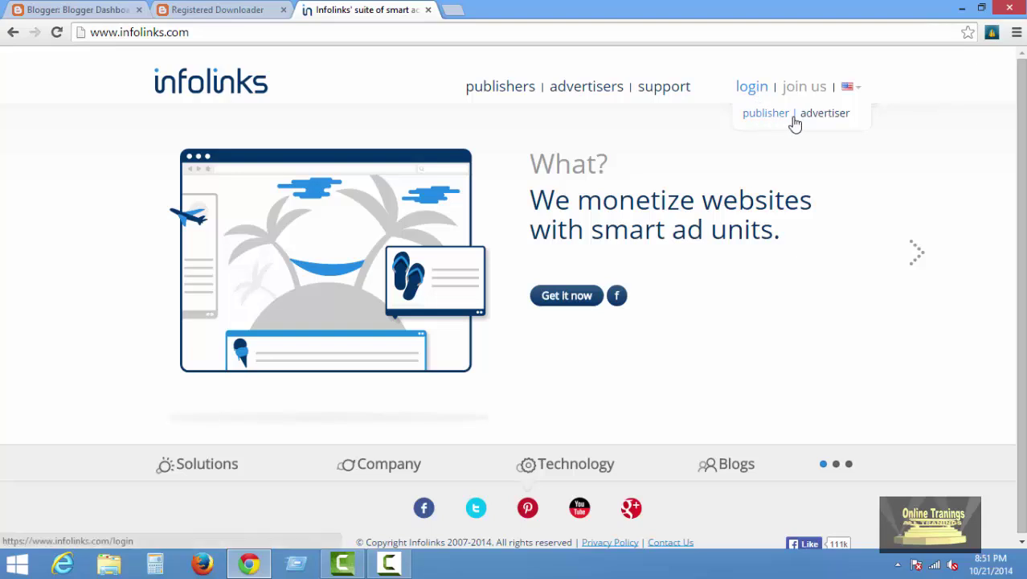
pyautogui.click(767, 123)
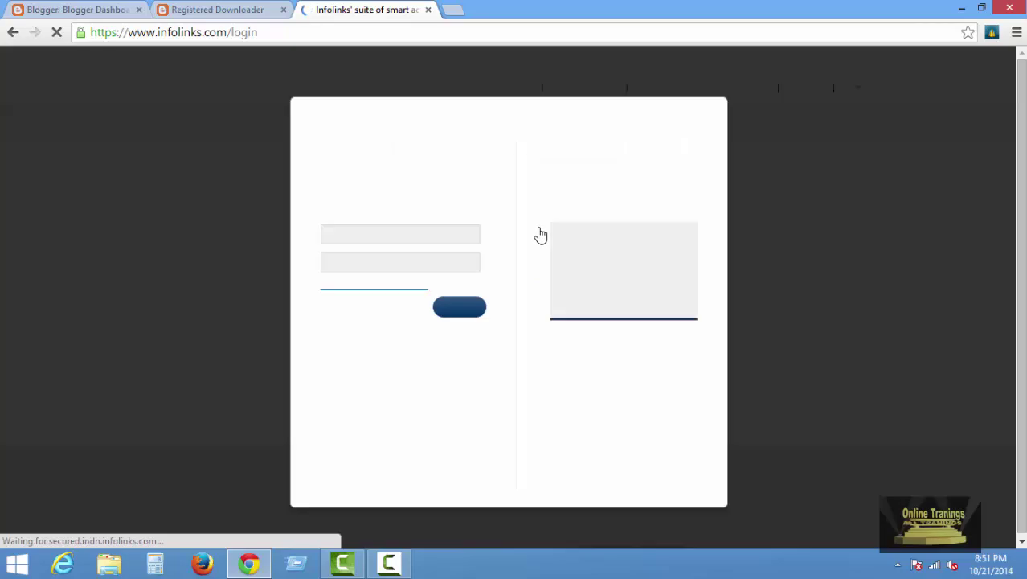
pyautogui.click(409, 233)
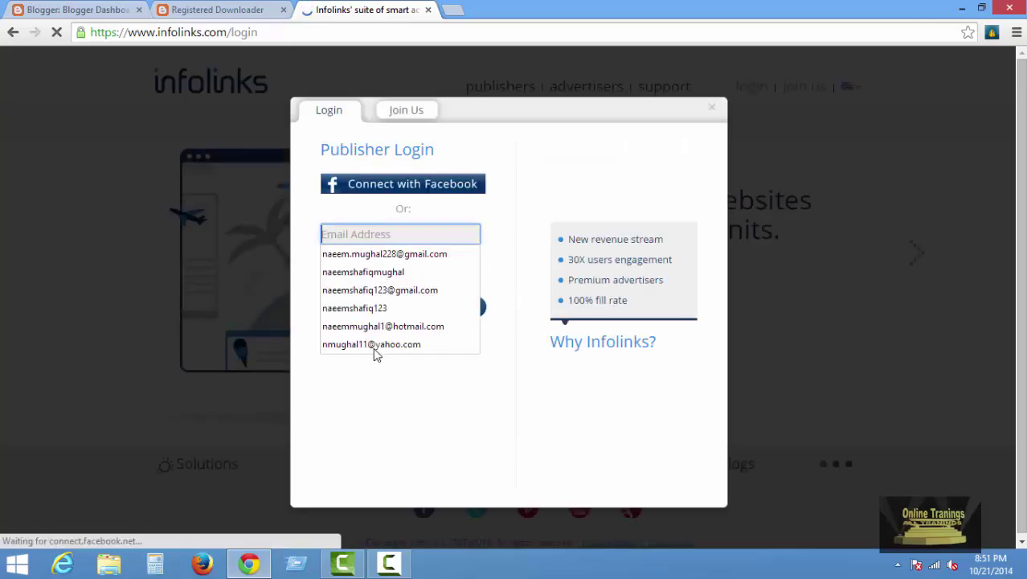
pyautogui.click(382, 326)
pyautogui.click(383, 264)
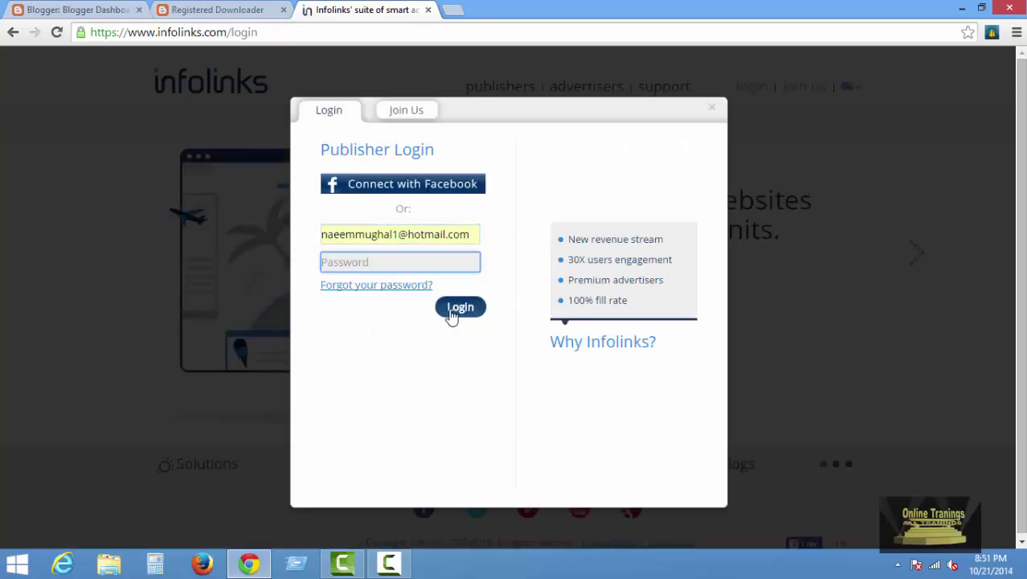
pyautogui.write('••••••••••')
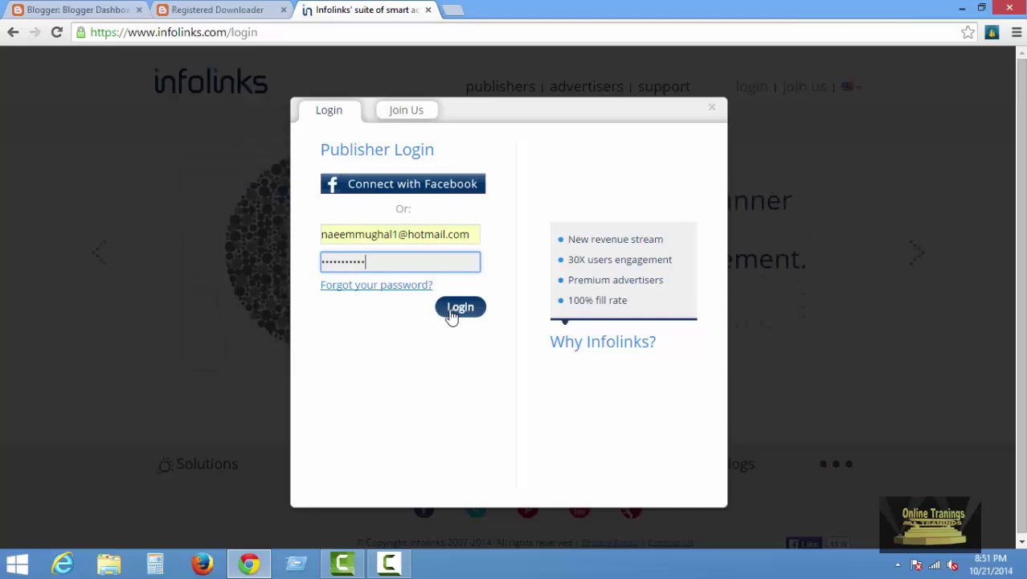
pyautogui.click(452, 308)
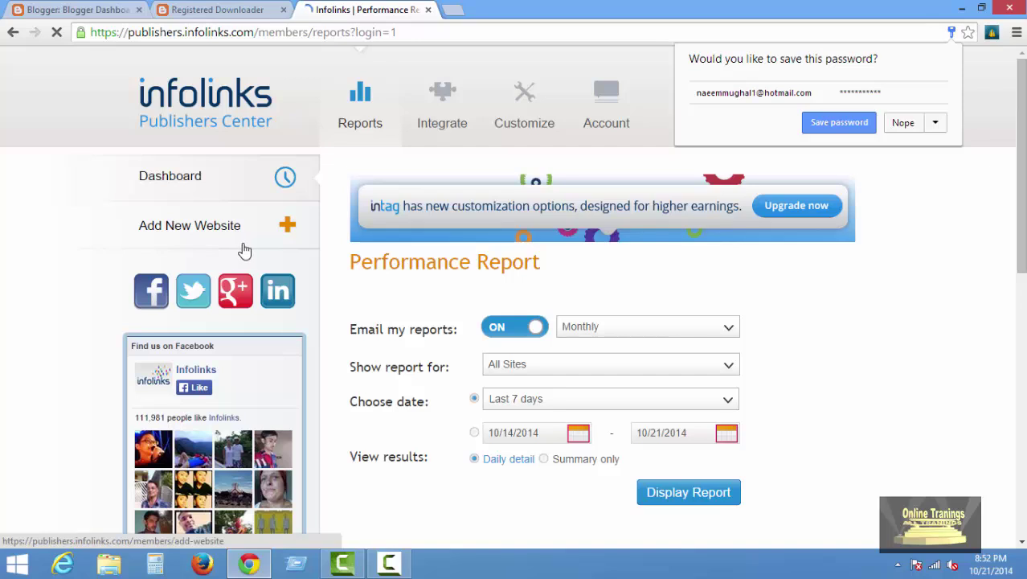
# Look over the daily Performance Report, open the article about InTag's new customization options and return to the report.
pyautogui.scroll(-4, 603, 344)
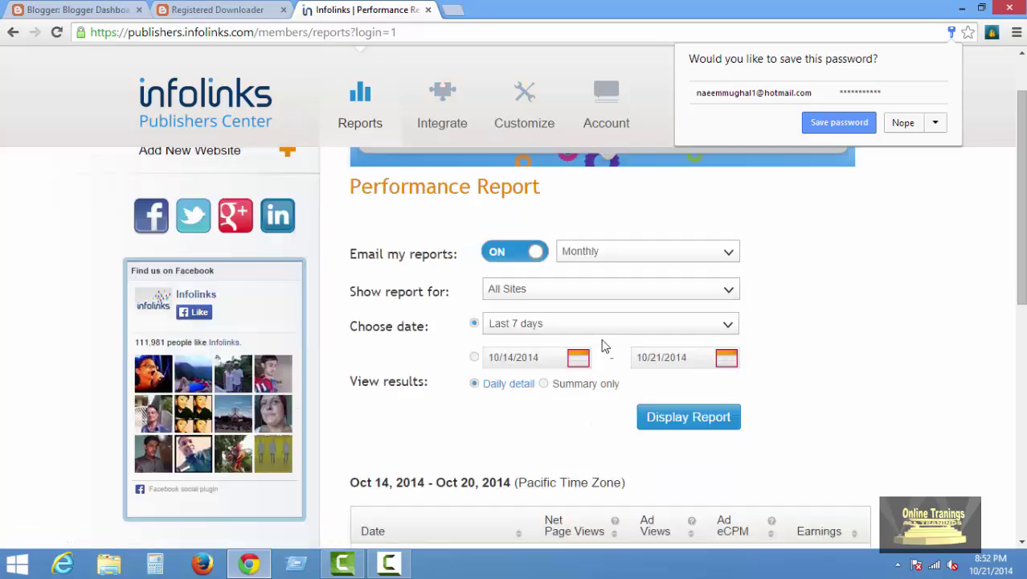
pyautogui.click(271, 397)
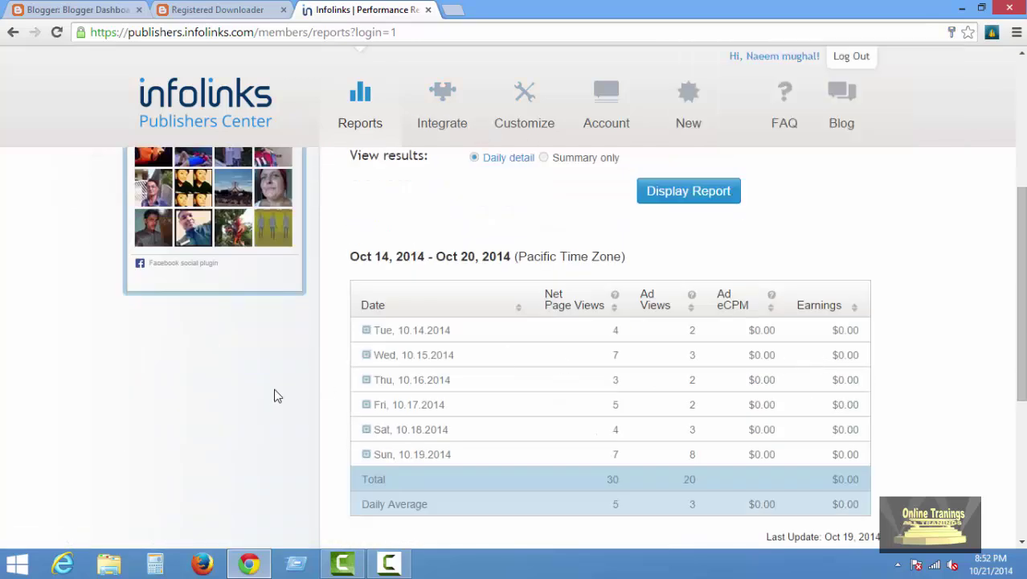
pyautogui.scroll(4, 273, 395)
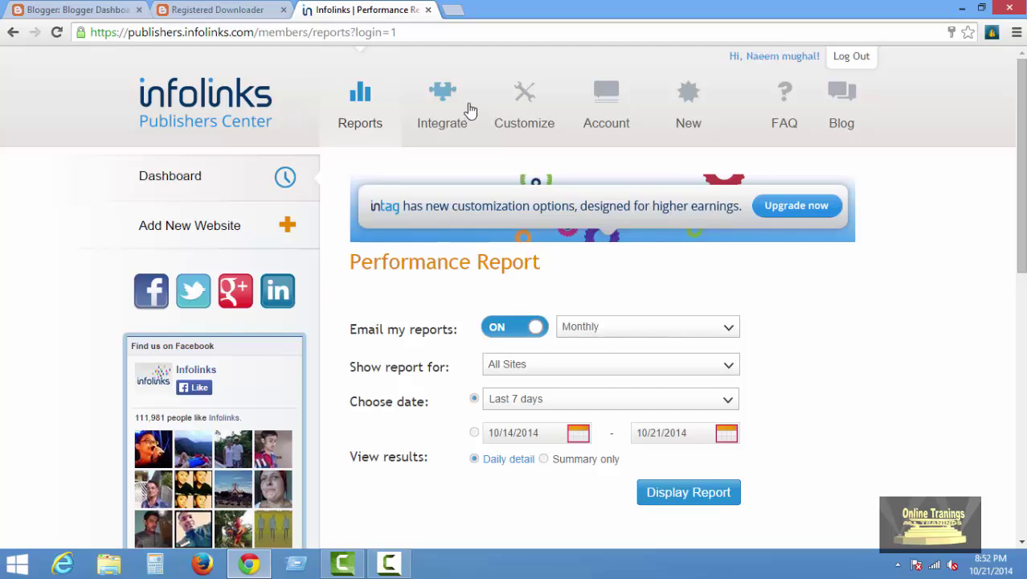
pyautogui.click(794, 206)
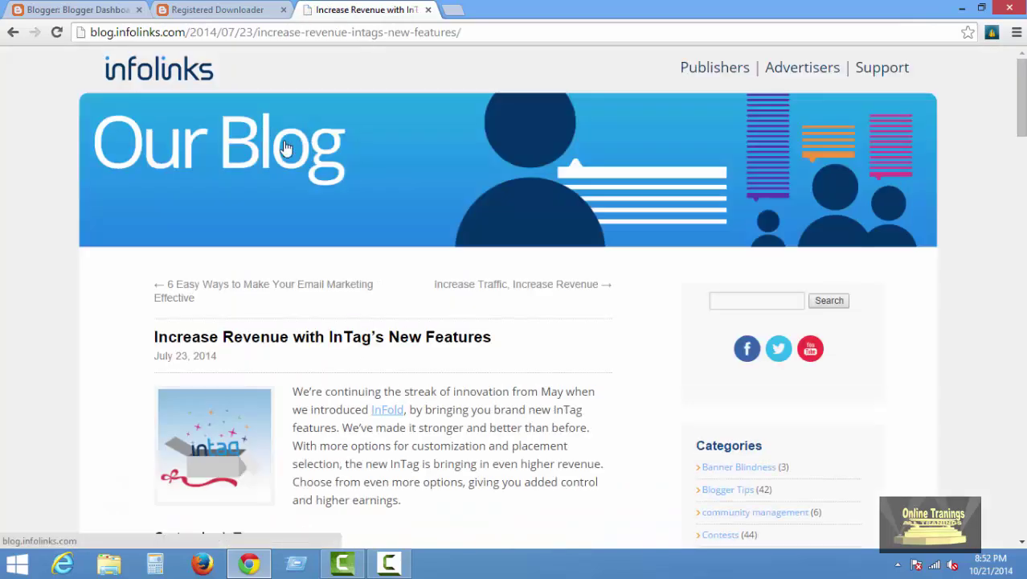
pyautogui.click(12, 33)
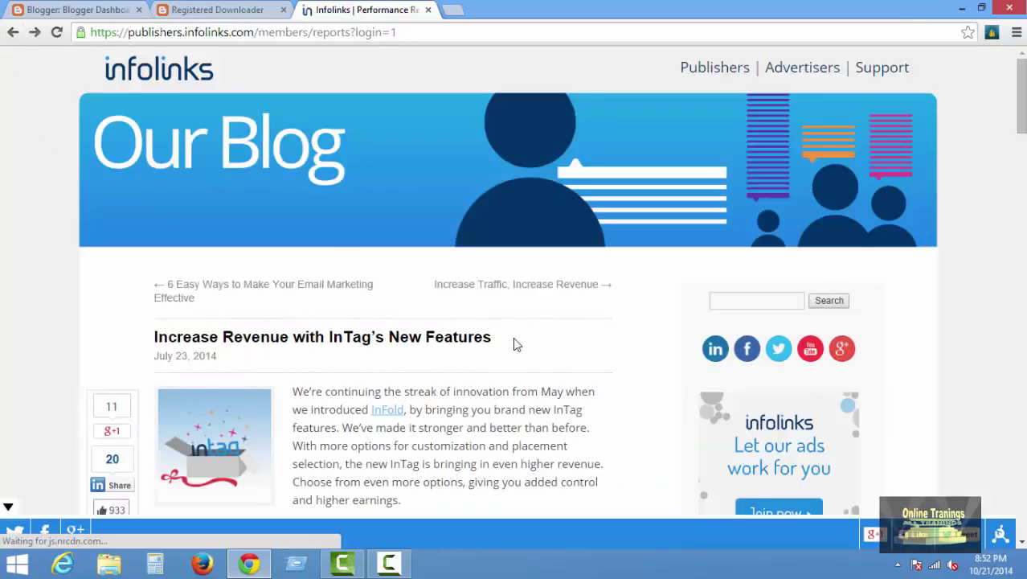
# View the 1-Minute Integration code for registereddownloder.blogspot.com and reload the integration page.
pyautogui.click(421, 119)
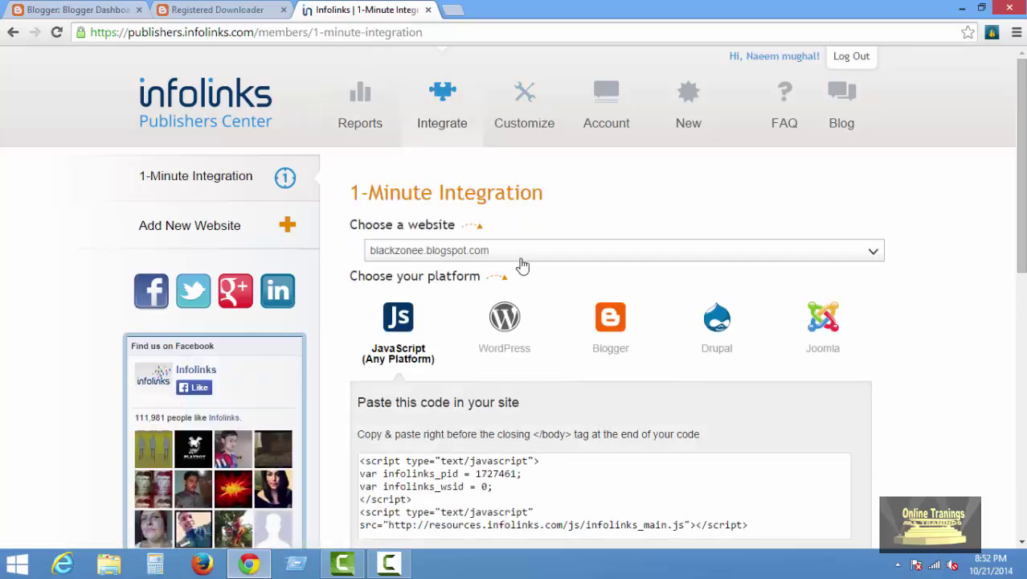
pyautogui.click(523, 255)
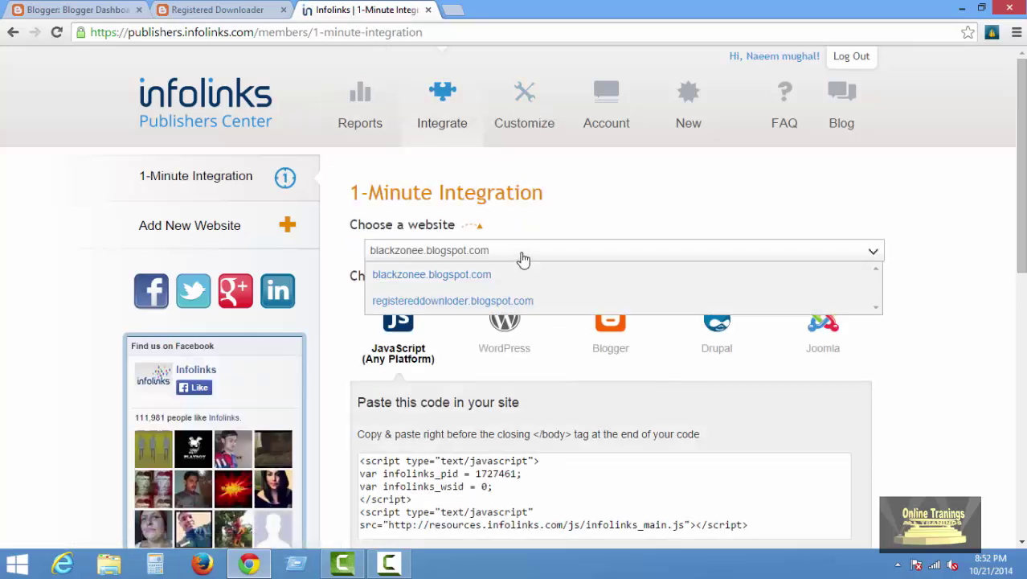
pyautogui.click(508, 301)
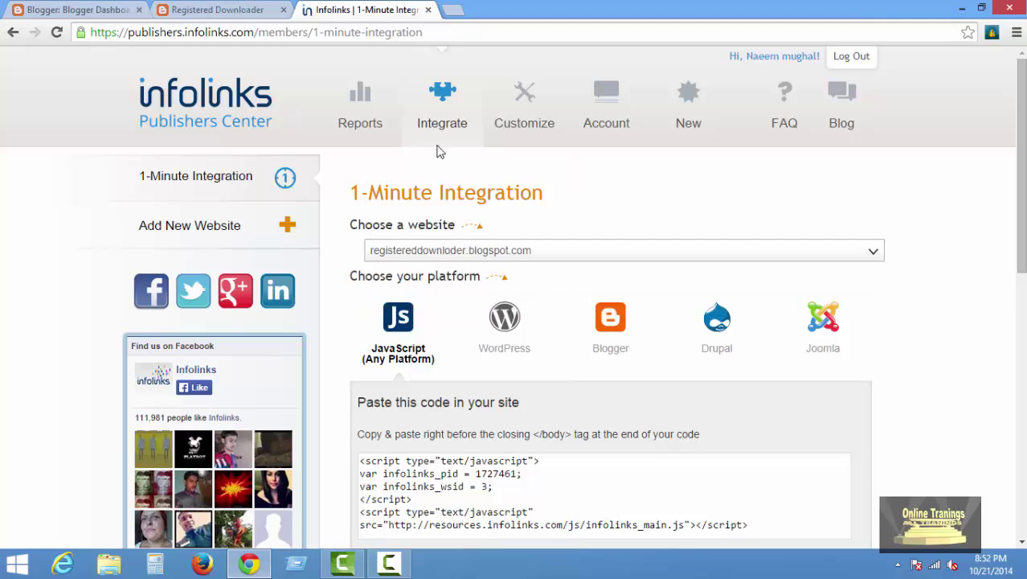
pyautogui.click(206, 177)
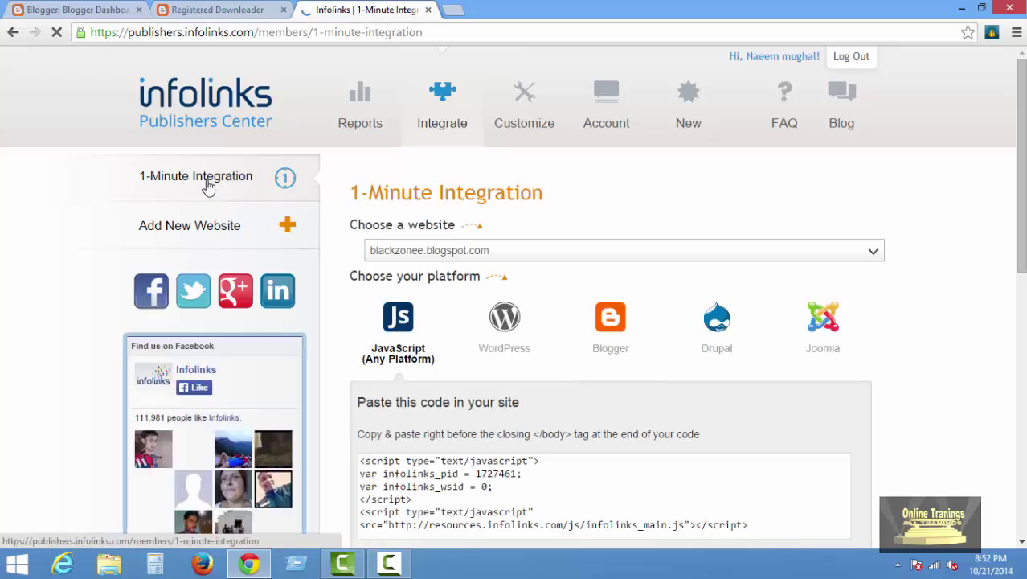
# Look through the Customize, New and Account pages and check the website statuses in the My Websites list.
pyautogui.click(522, 124)
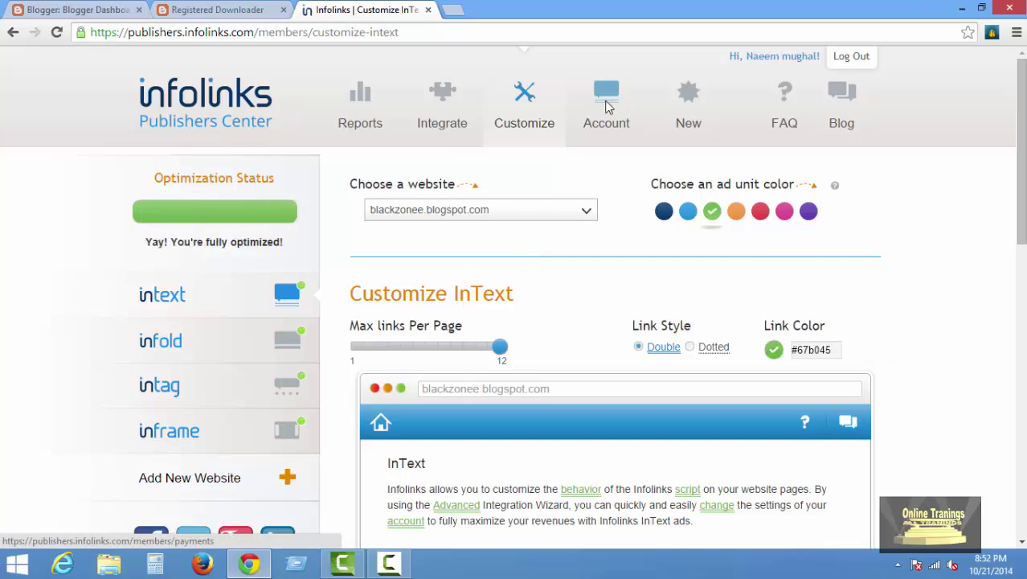
pyautogui.click(609, 107)
pyautogui.click(680, 112)
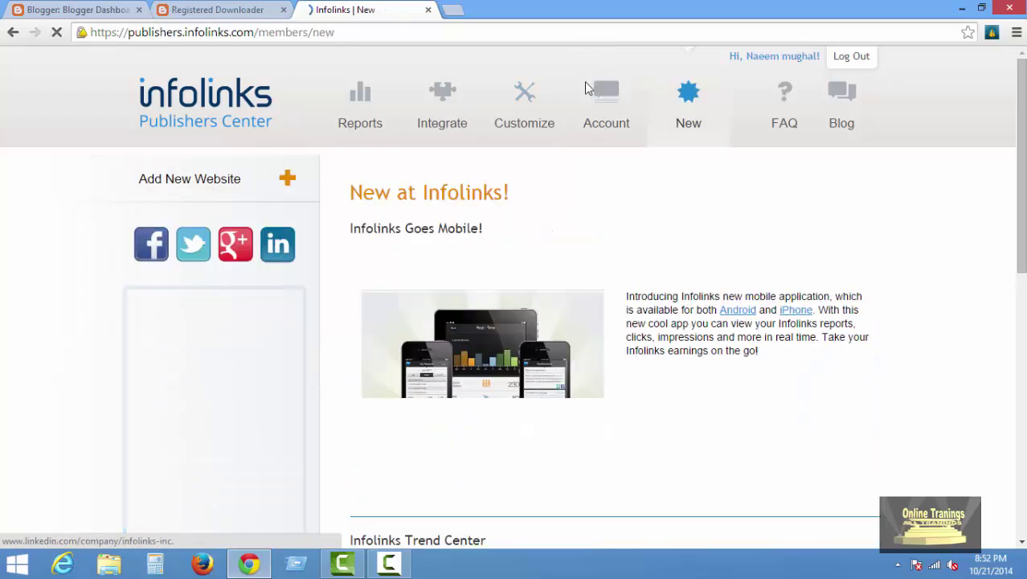
pyautogui.click(599, 106)
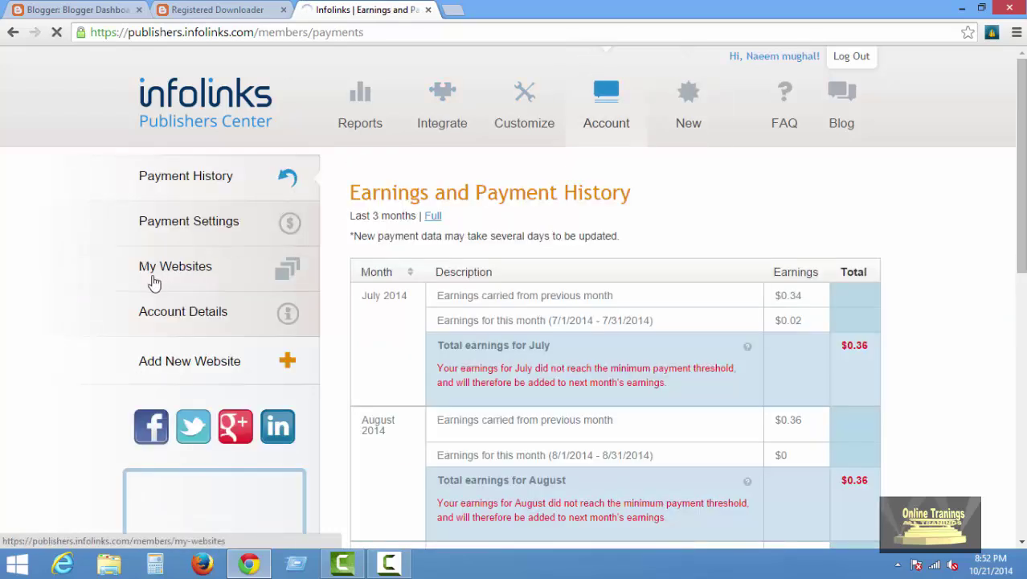
pyautogui.click(264, 278)
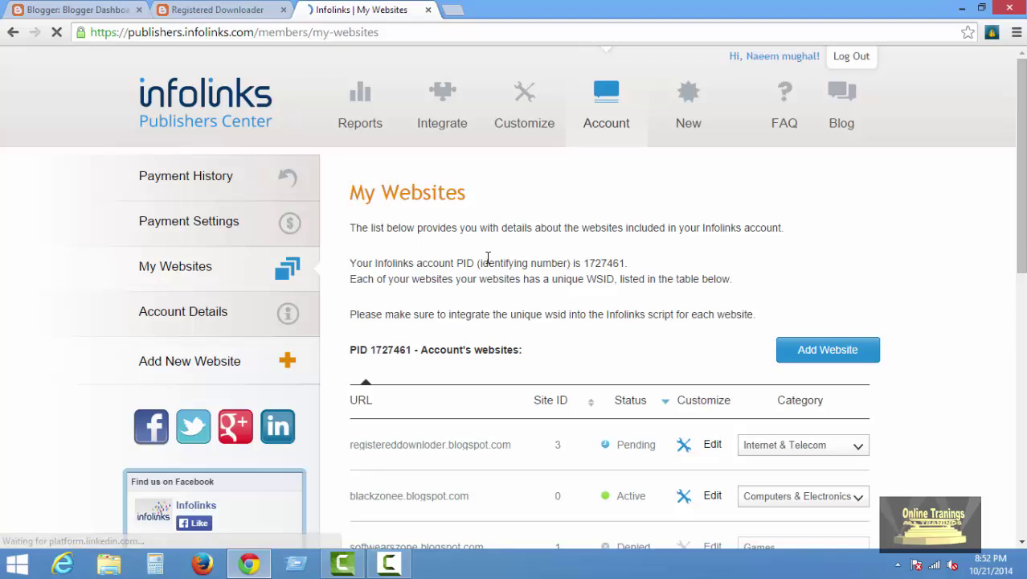
pyautogui.scroll(-2, 564, 381)
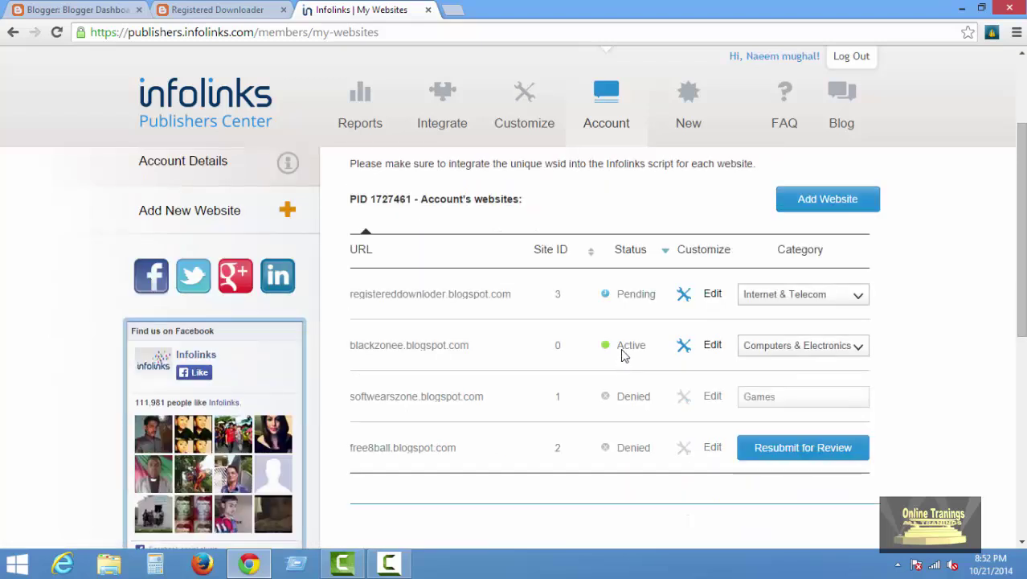